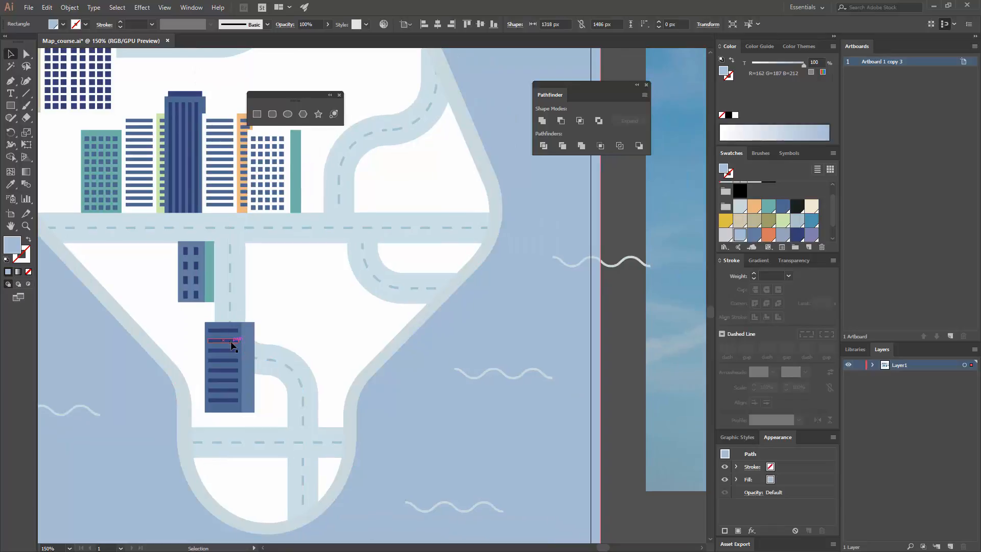
Make a vertically reflected copy of the striped building and place it on the land's upper-right corner, above the main road
click(231, 346)
right_click(241, 339)
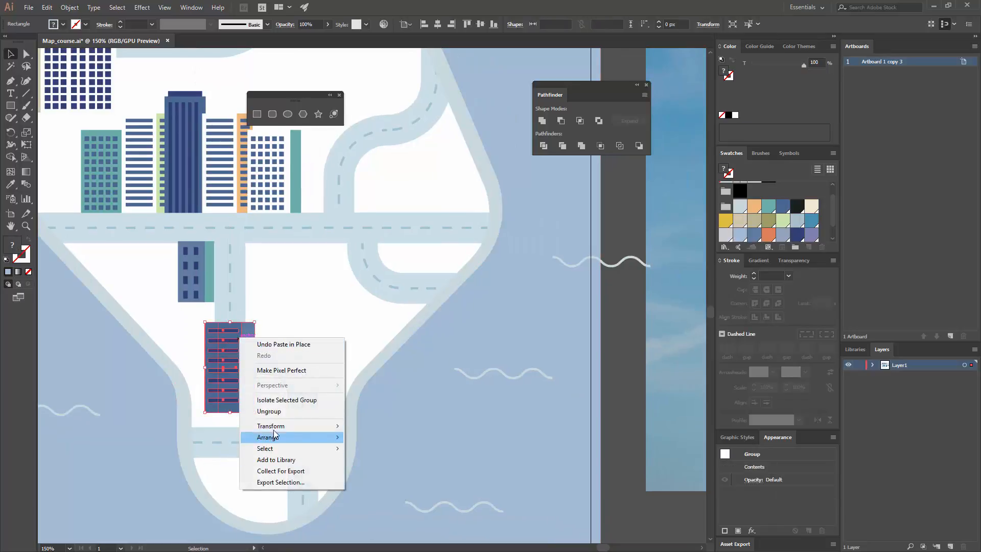
mouse_move(274, 430)
click(124, 463)
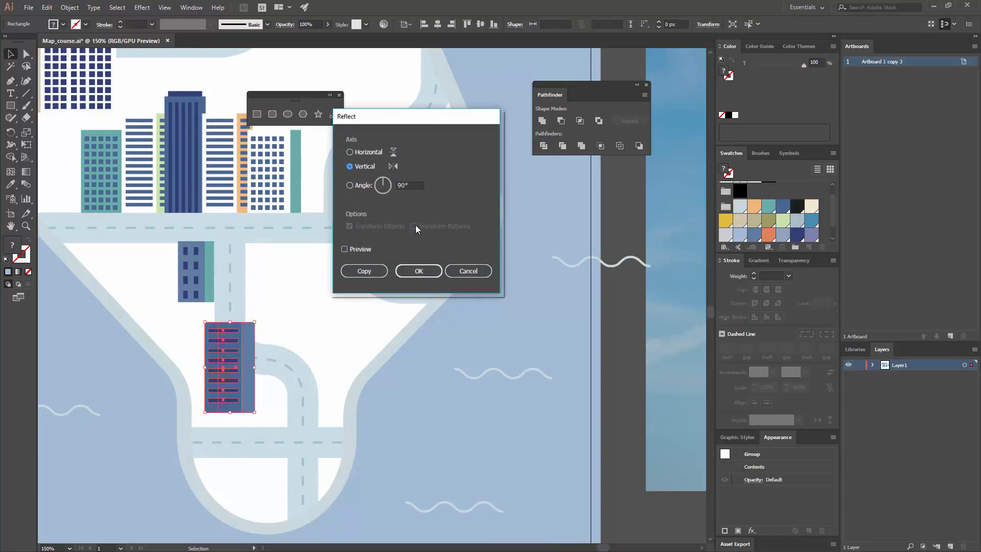
click(363, 250)
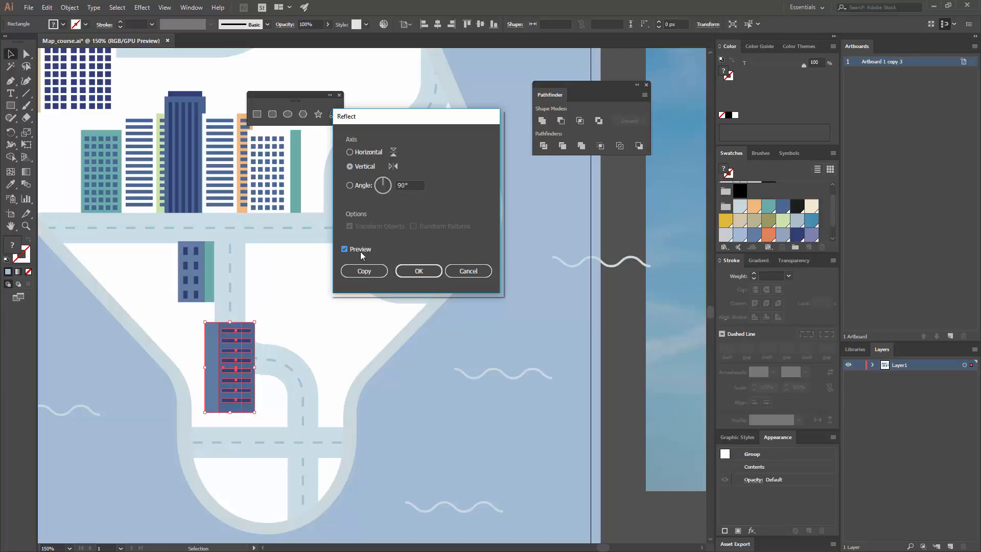
click(361, 271)
drag(237, 364, 448, 152)
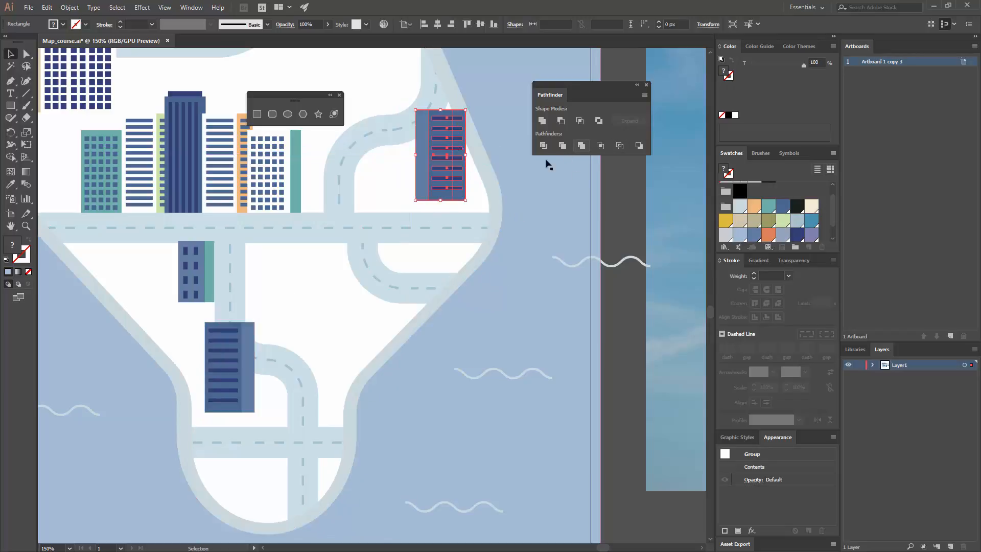
Fill the front wall of the reflected striped building with teal
key(a)
click(465, 171)
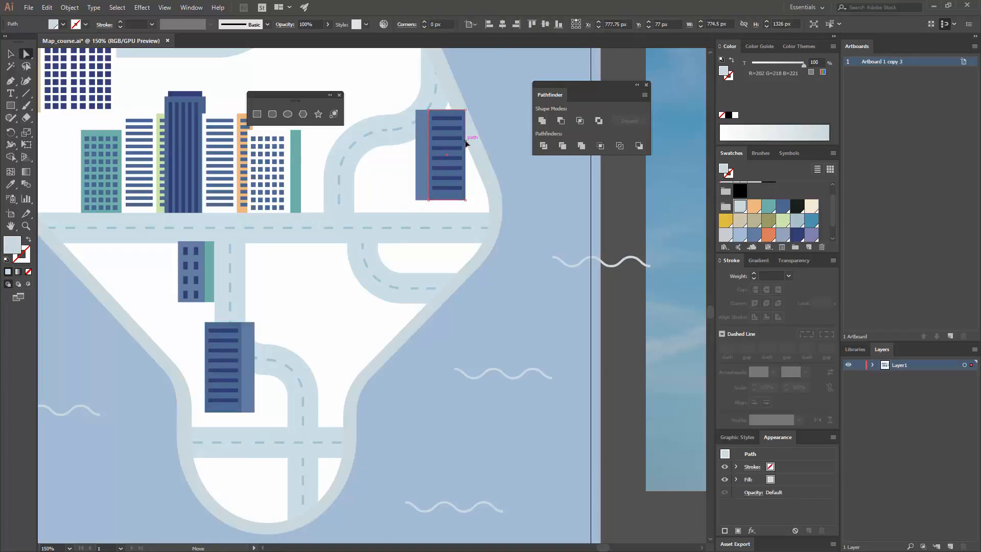
click(452, 150)
click(770, 210)
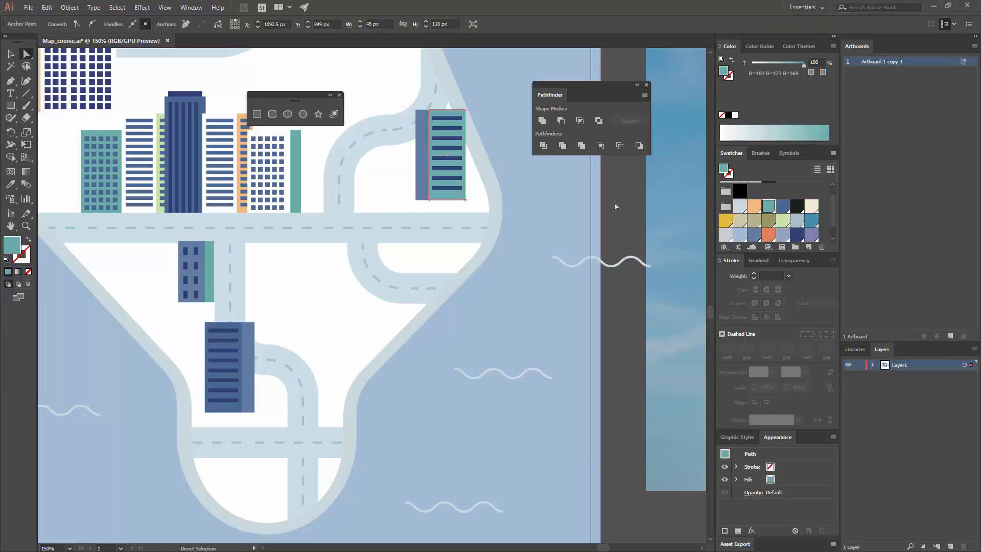
Group the stripes of the teal building and fill them with the blue sampled from its side wall
click(449, 118)
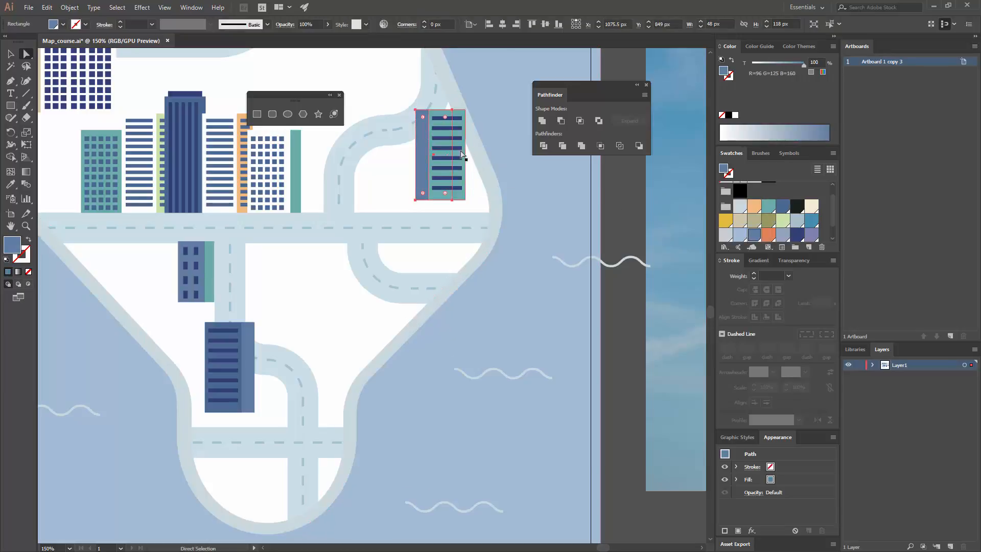
key(v)
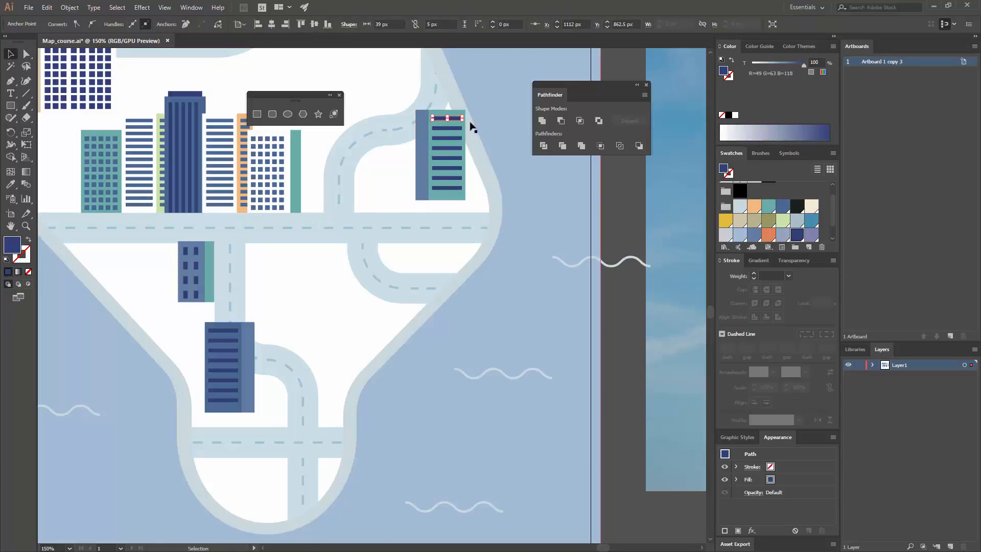
double_click(456, 121)
click(454, 119)
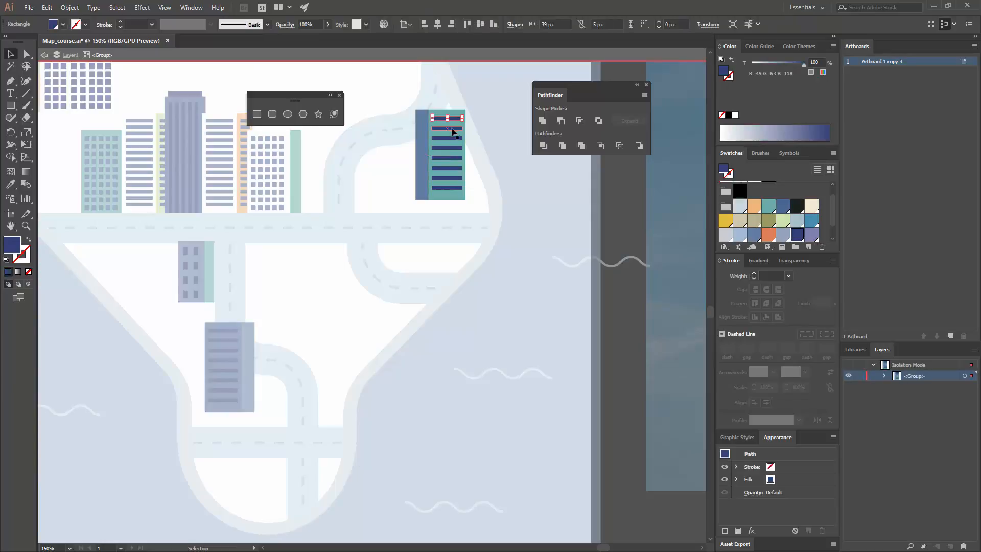
shift+click(453, 129)
shift+click(451, 138)
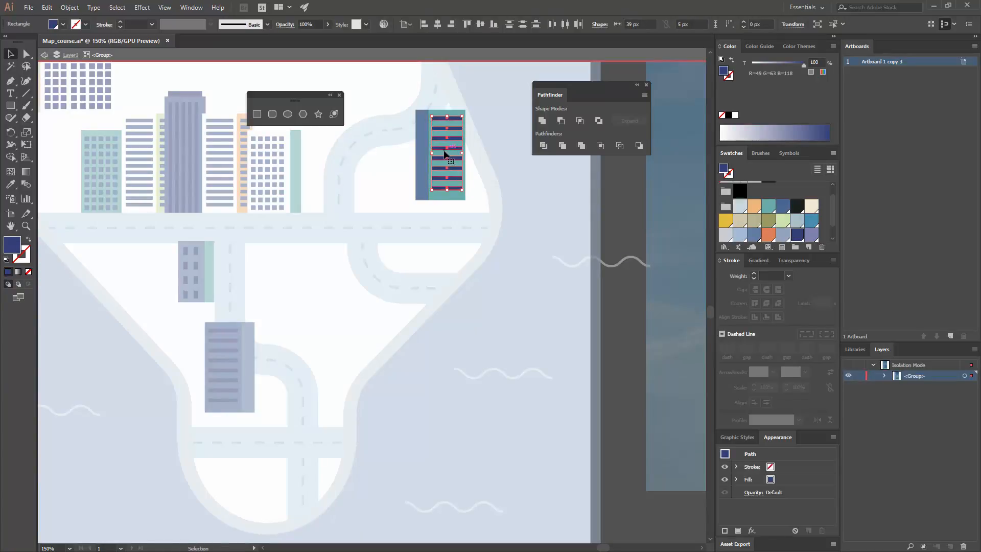
key(ctrl+g)
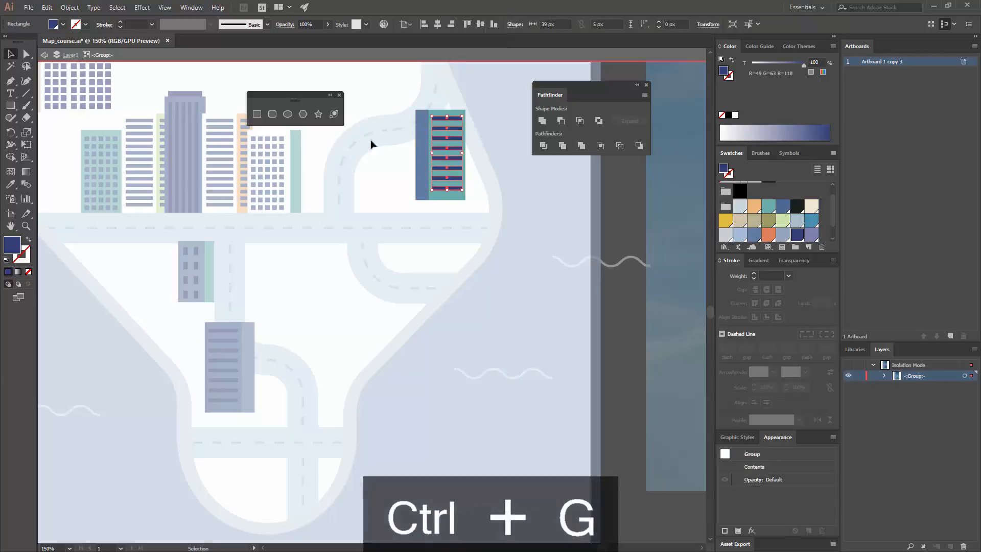
click(11, 184)
click(420, 160)
key(v)
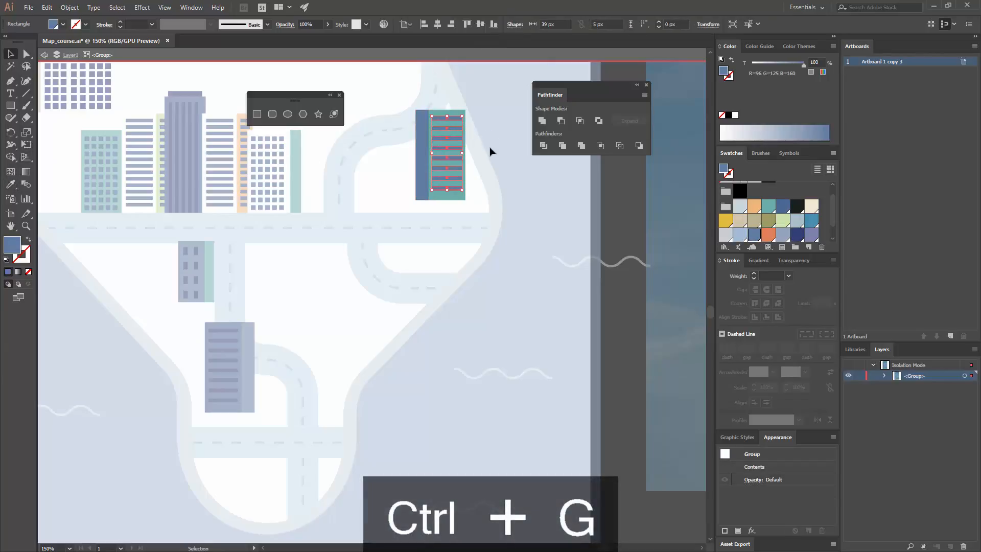
double_click(489, 149)
Recolor both the stripe group and the side wall of the teal building with the darker blue swatch
drag(389, 245, 433, 253)
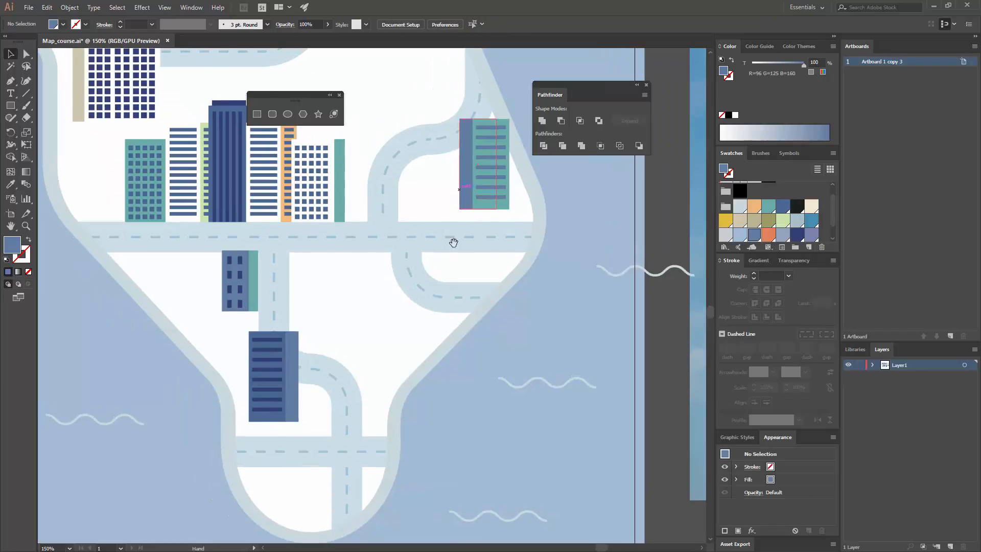
double_click(497, 168)
click(478, 173)
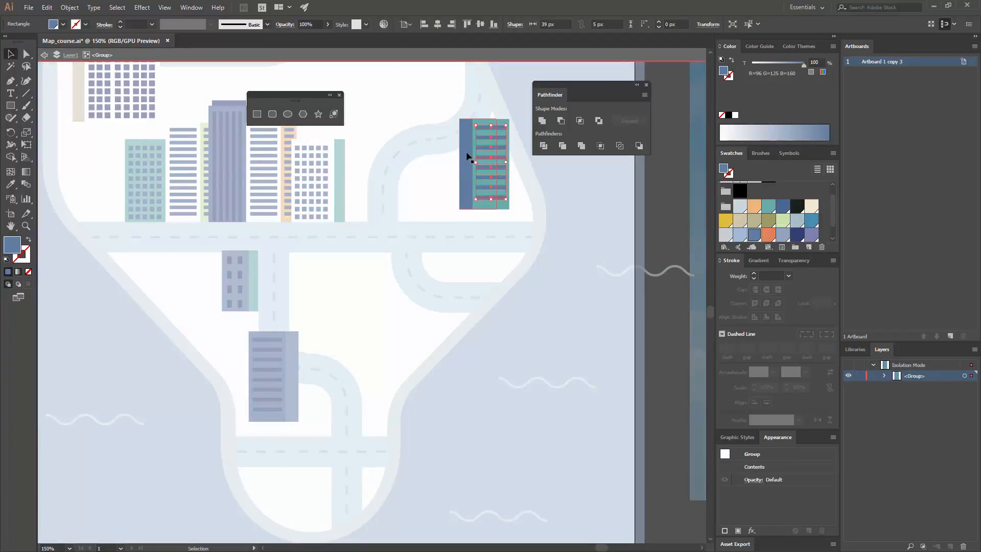
shift+click(467, 156)
click(784, 209)
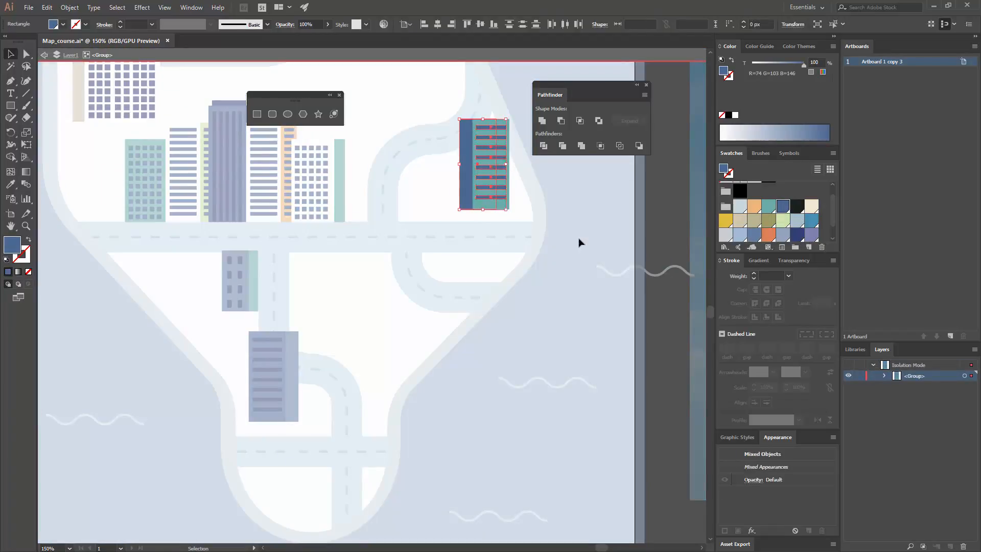
click(499, 254)
double_click(499, 254)
Duplicate the small blue building to the west end of the main road and group the copy's windows
drag(291, 271, 279, 287)
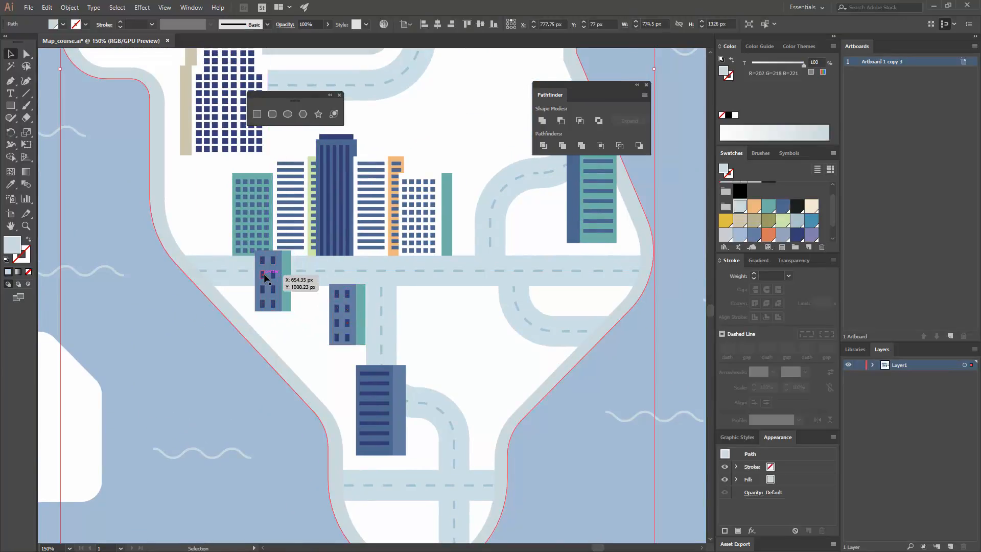
double_click(273, 276)
click(272, 275)
shift+click(272, 289)
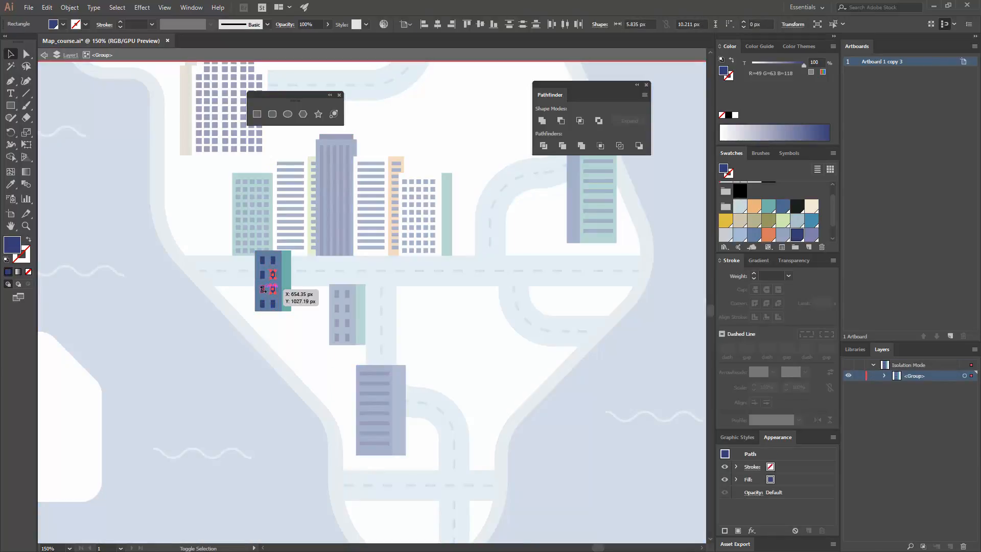
key(ctrl+a)
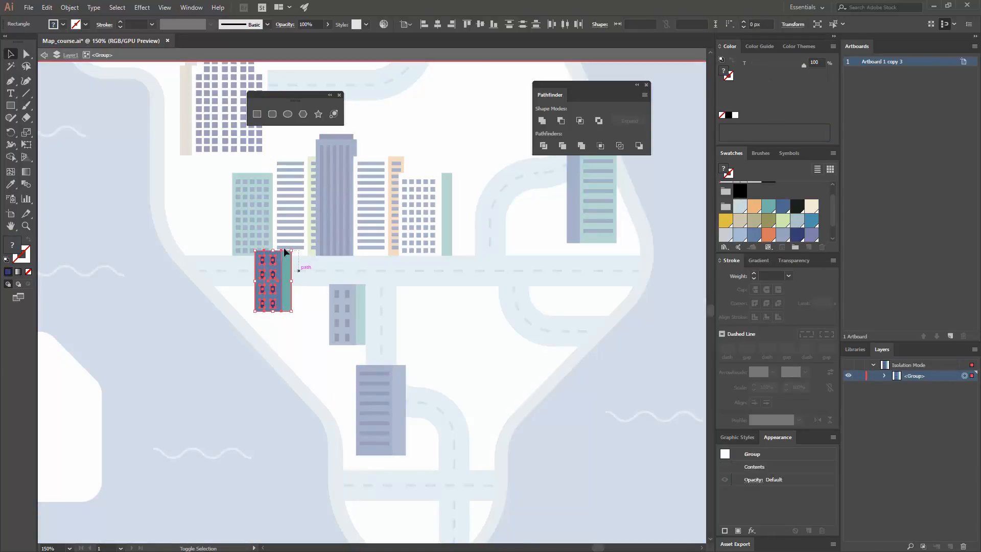
drag(281, 236, 279, 237)
key(ctrl+g)
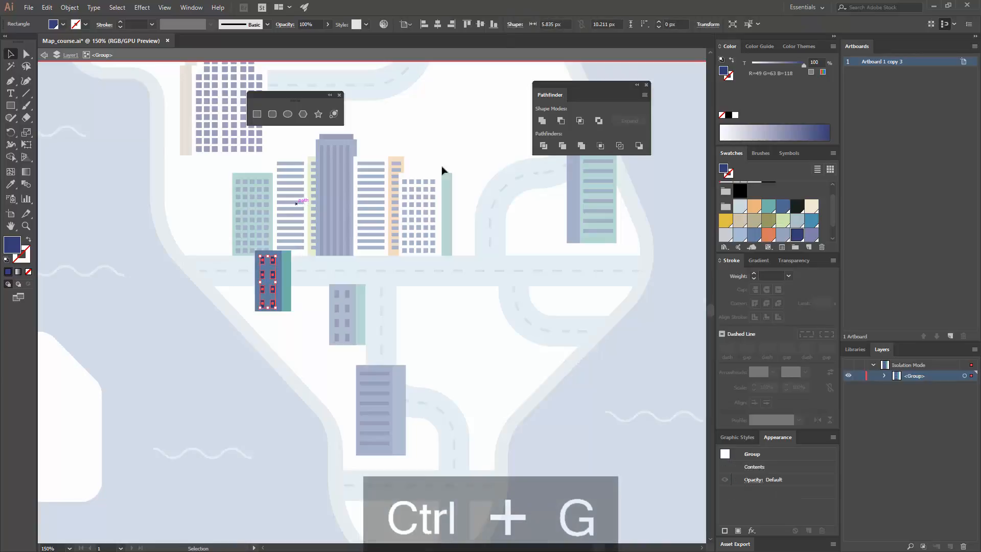
Recolor the duplicated small building with dark red windows, an orange front wall and a light orange side wall
scroll(766, 232, down, 1)
click(726, 235)
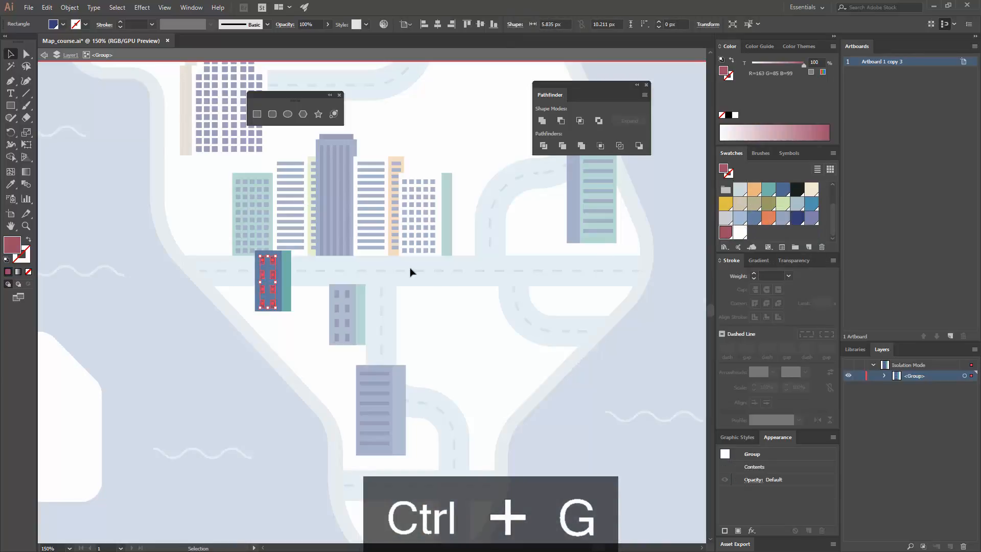
click(293, 276)
click(279, 268)
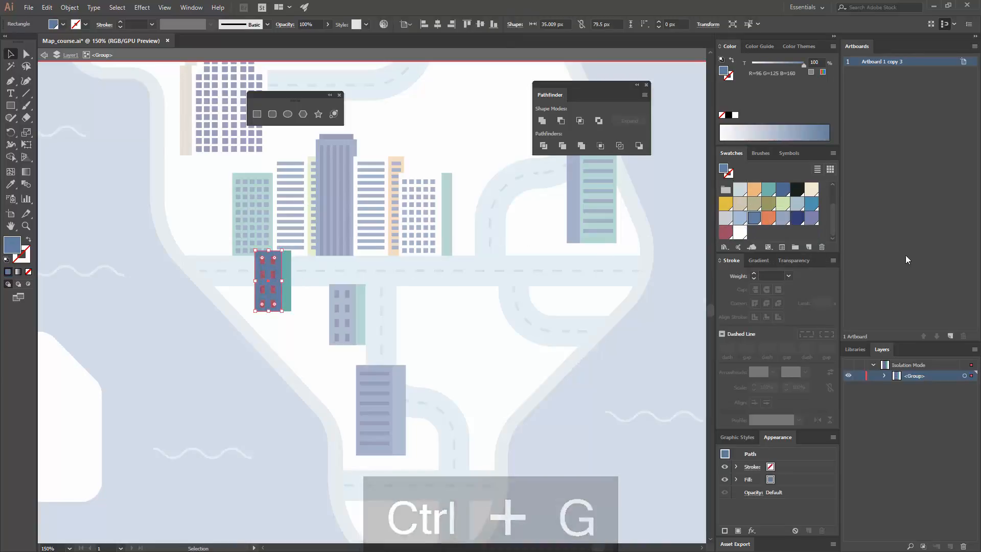
click(769, 217)
click(462, 250)
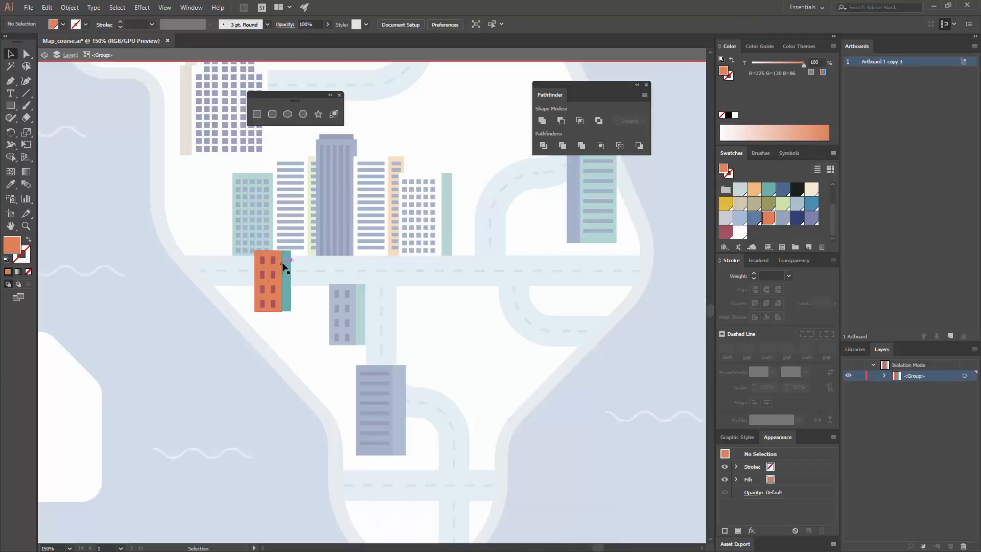
click(357, 251)
double_click(438, 253)
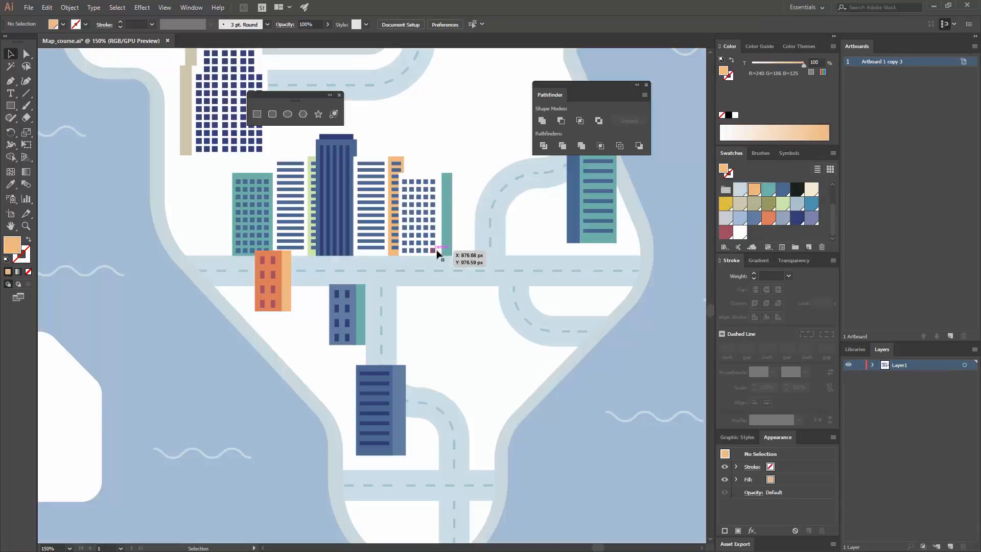
Make a vertically reflected copy of the small blue building and place it at the road bend above the central skyline
drag(421, 277, 403, 300)
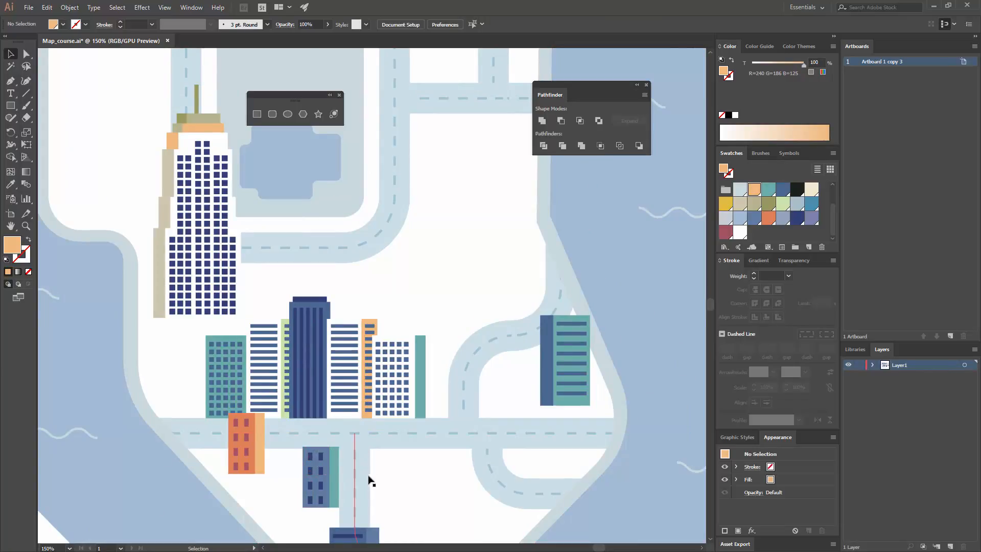
drag(325, 468, 330, 412)
click(327, 414)
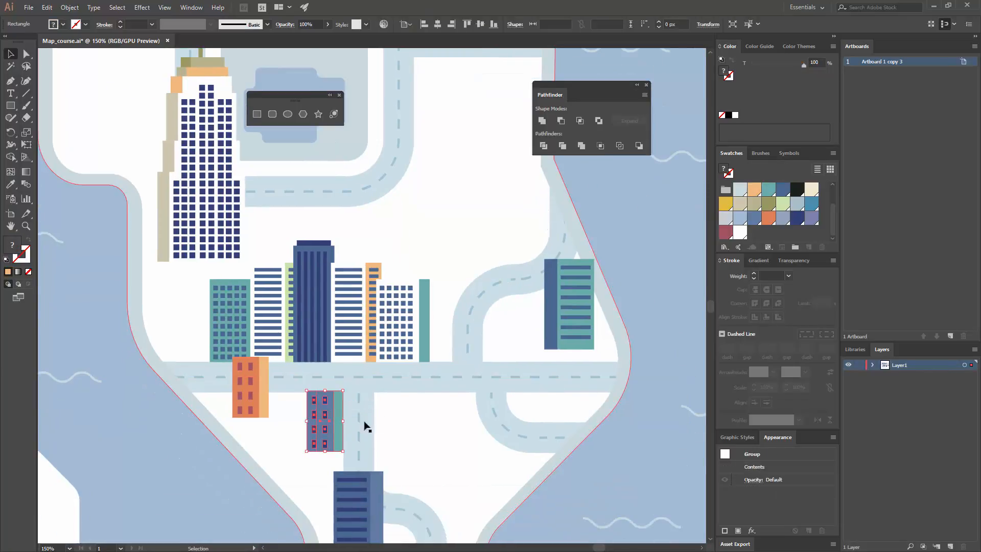
right_click(326, 413)
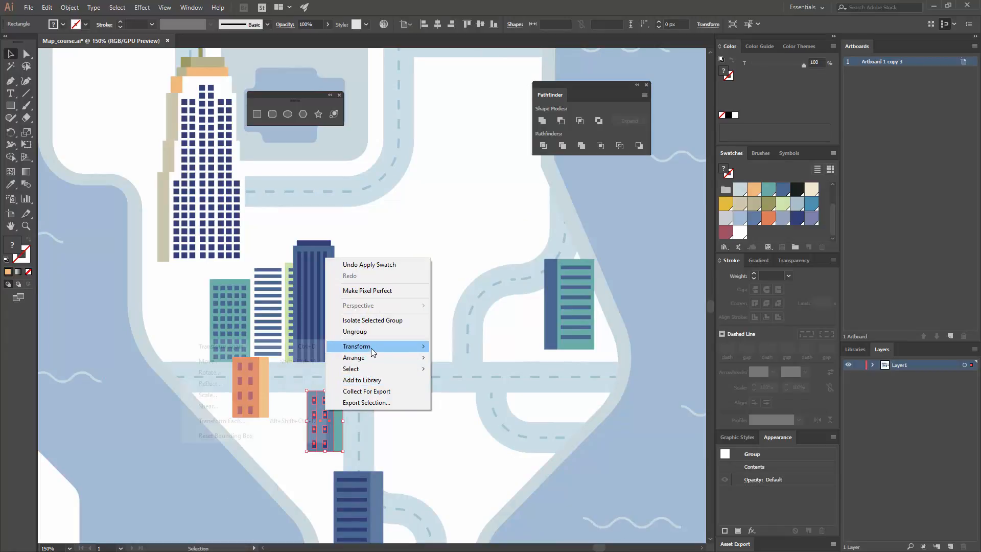
mouse_move(381, 346)
click(212, 384)
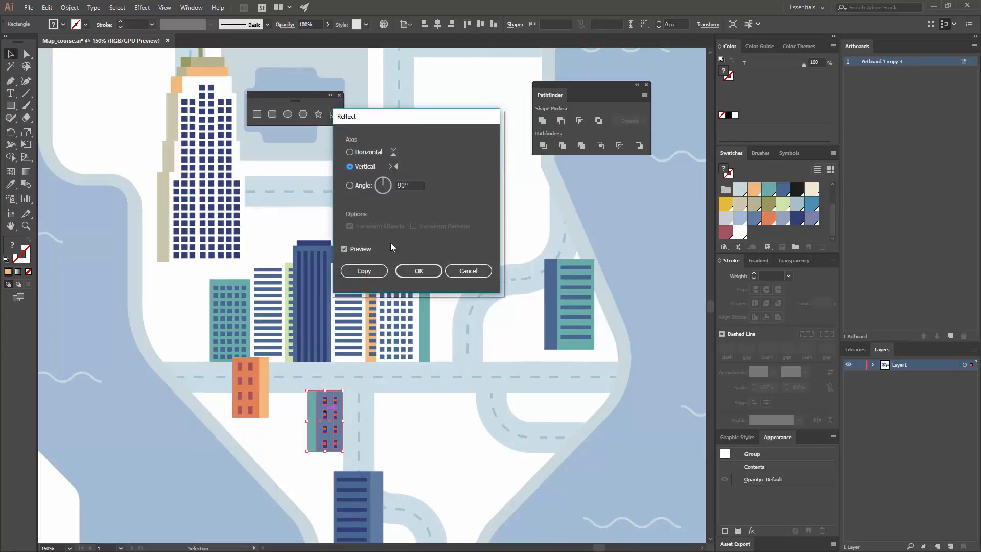
click(364, 270)
drag(322, 430, 384, 219)
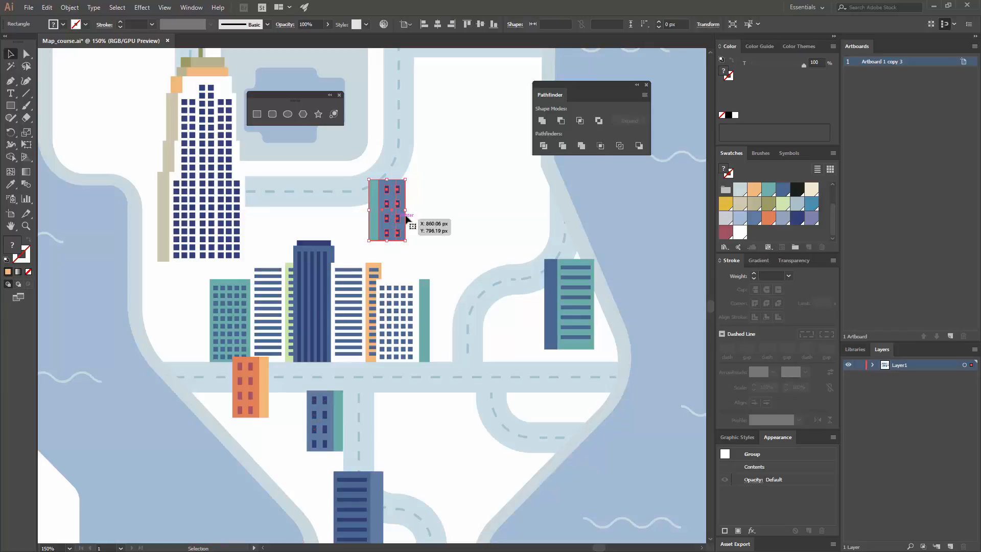
Fill the side wall of the reflected small building with dark navy blue
scroll(409, 219, up, 2)
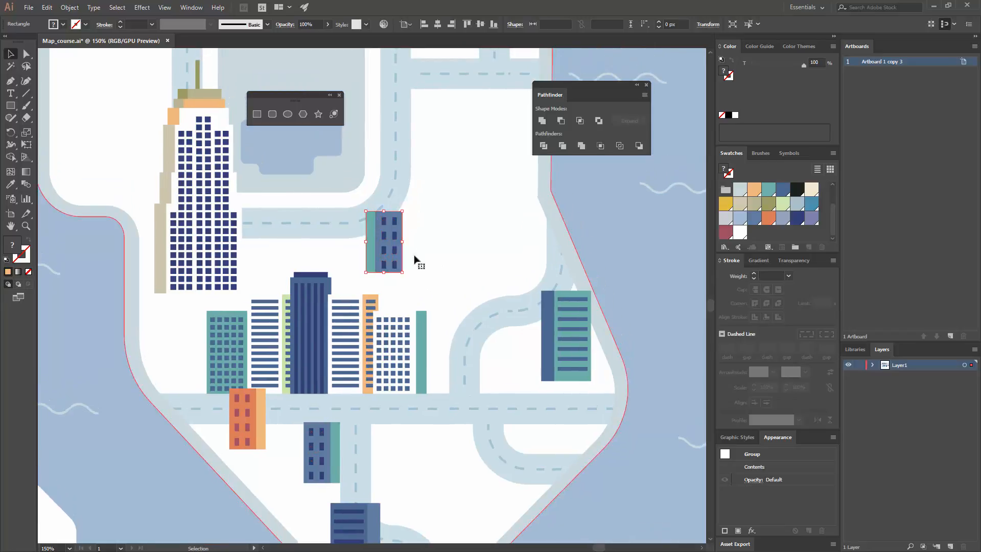
click(415, 256)
key(a)
click(371, 242)
click(795, 220)
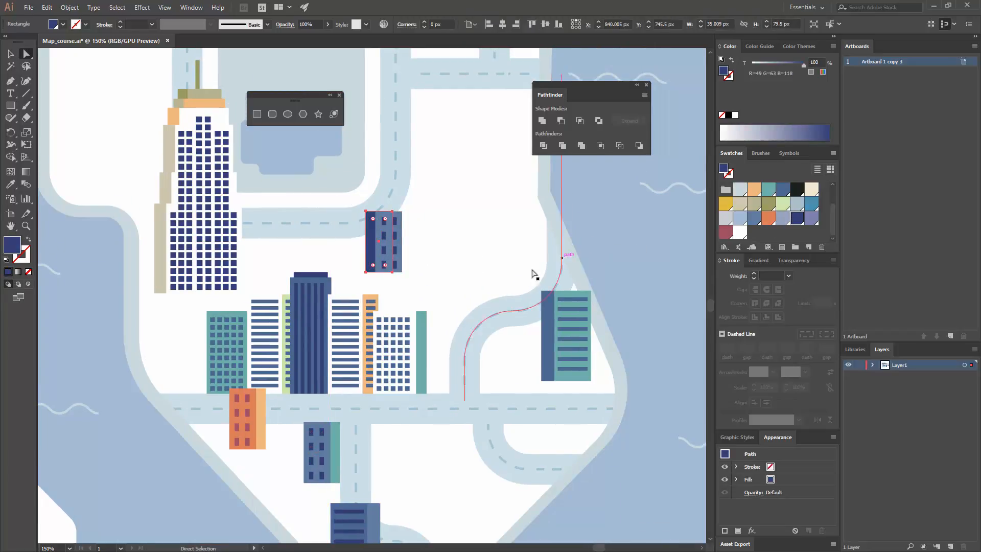
click(412, 233)
Place a copy of the teal-sided building on the eastern land and a copy of the navy-sided one west of the tall skyscraper
key(v)
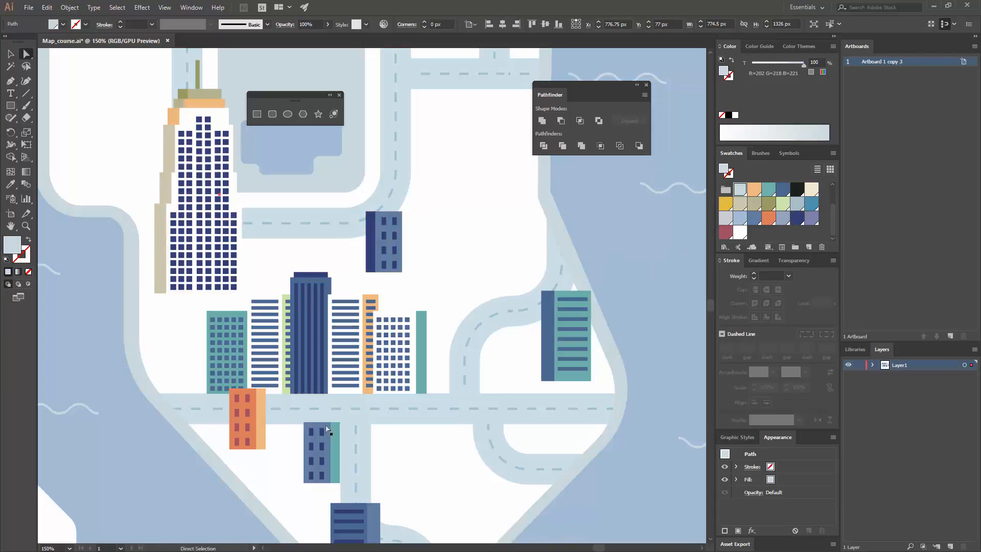
drag(320, 451, 505, 165)
drag(352, 227, 414, 333)
drag(421, 406, 448, 404)
drag(482, 360, 222, 270)
drag(289, 318, 304, 282)
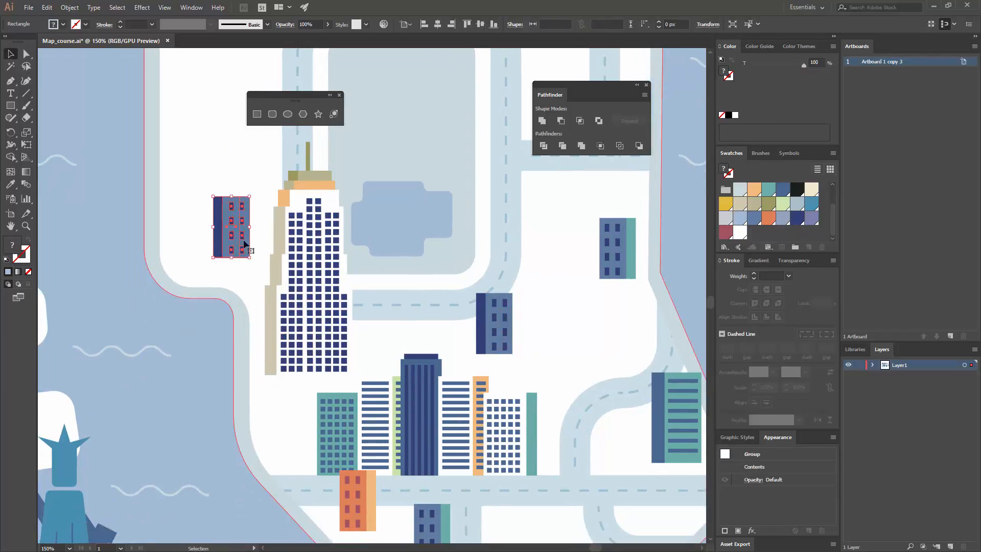
Fill the side wall of the small building west of the skyscraper with orange sampled from the orange building
click(215, 272)
key(a)
click(219, 252)
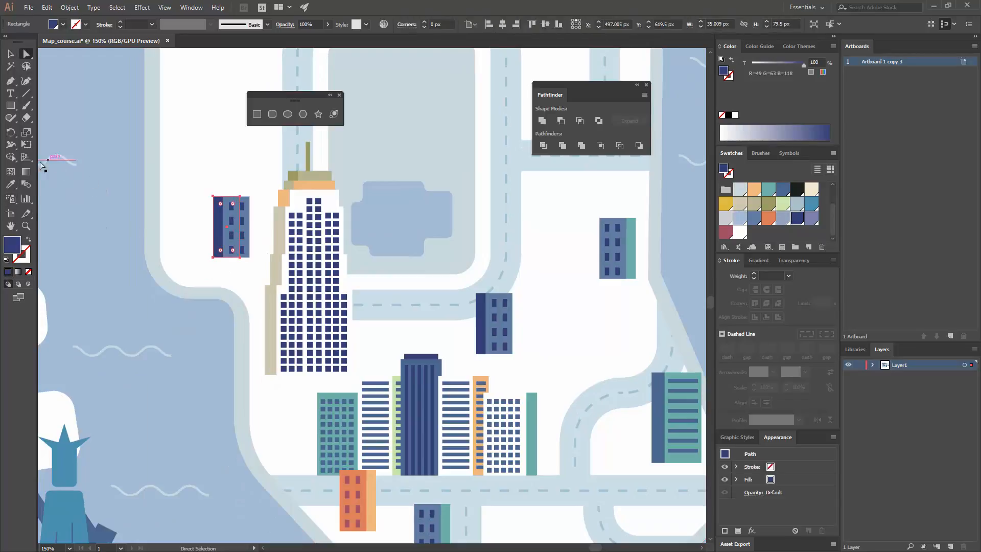
key(i)
click(361, 471)
key(v)
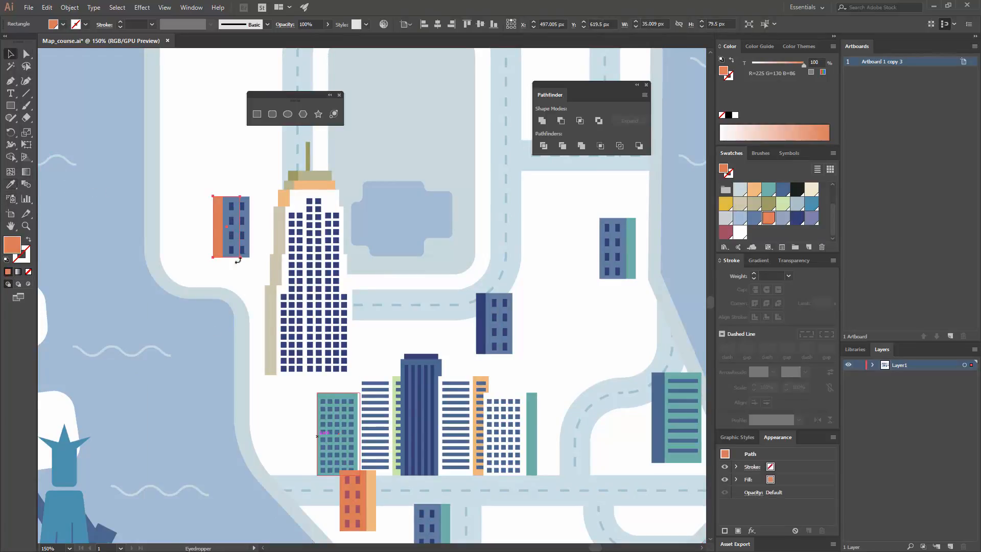
Fill the front wall of the small building west of the skyscraper with light orange sampled from the orange building's side wall
key(a)
click(249, 226)
click(11, 176)
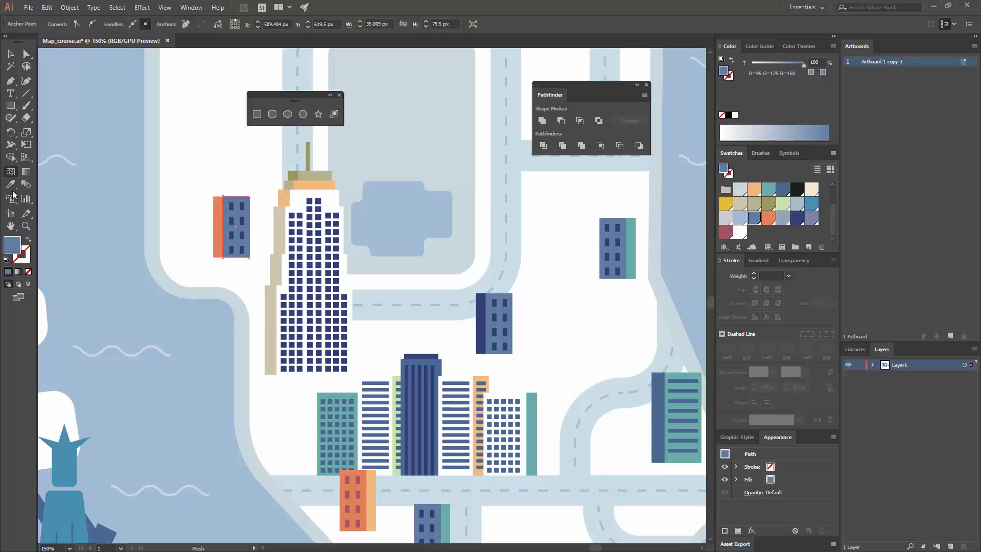
click(11, 184)
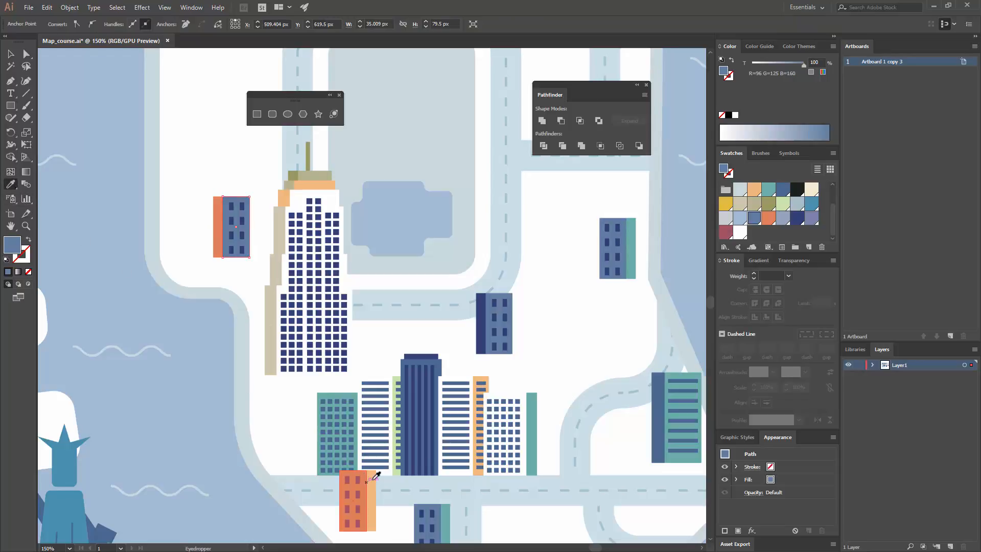
click(376, 476)
key(v)
Recolor the windows of the small building west of the skyscraper with the maroon swatch
double_click(242, 240)
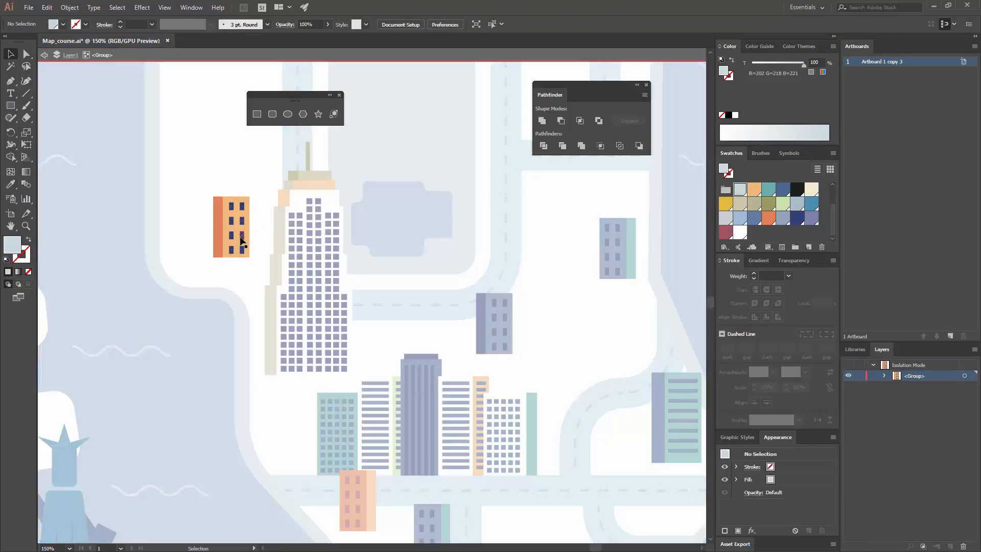
click(242, 236)
click(213, 198)
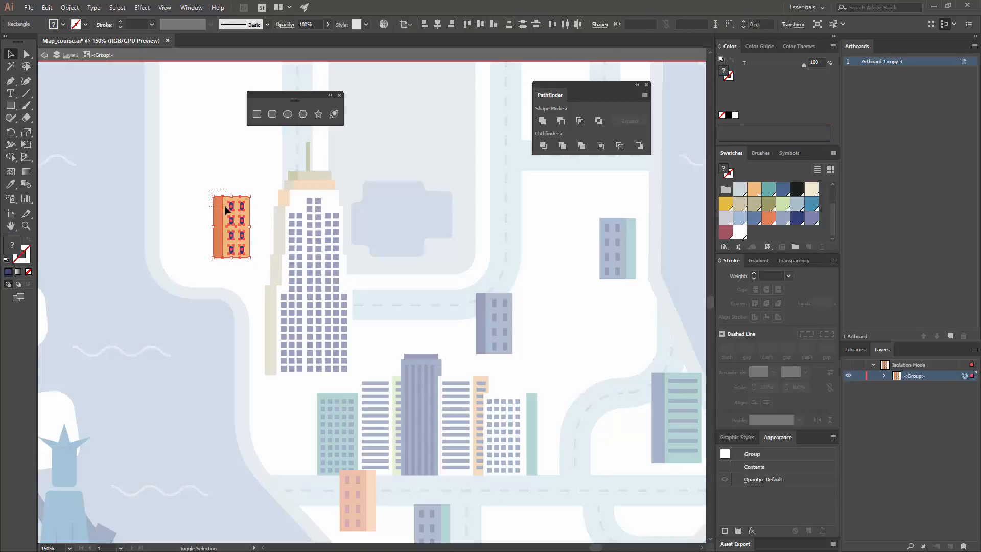
click(227, 209)
click(725, 232)
click(298, 219)
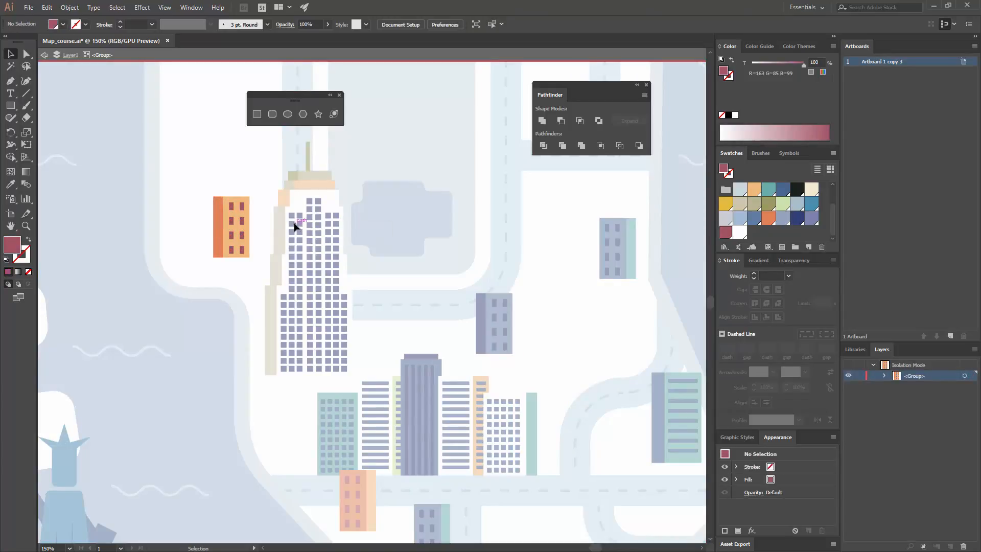
double_click(299, 220)
double_click(382, 207)
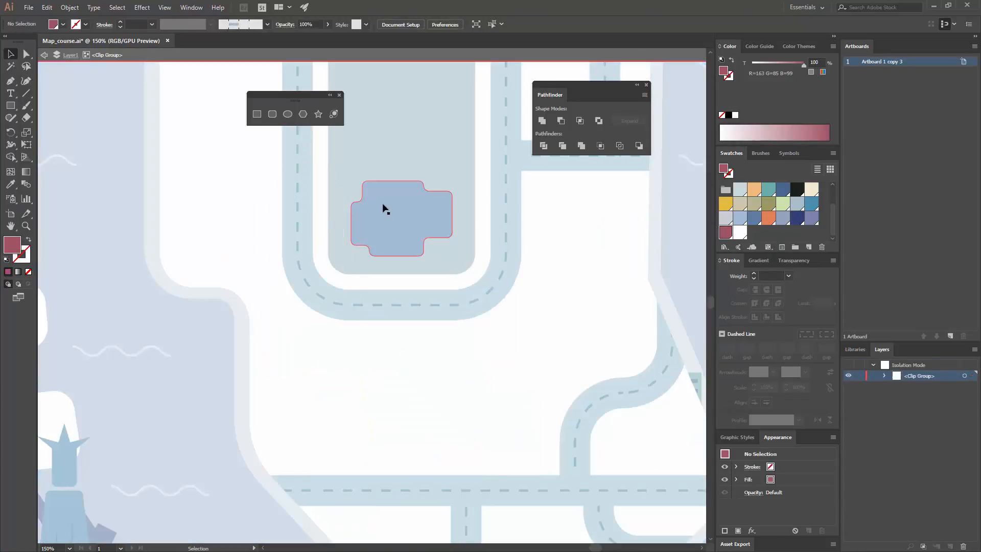
click(499, 247)
key(ctrl+minus)
key(ctrl+minus)
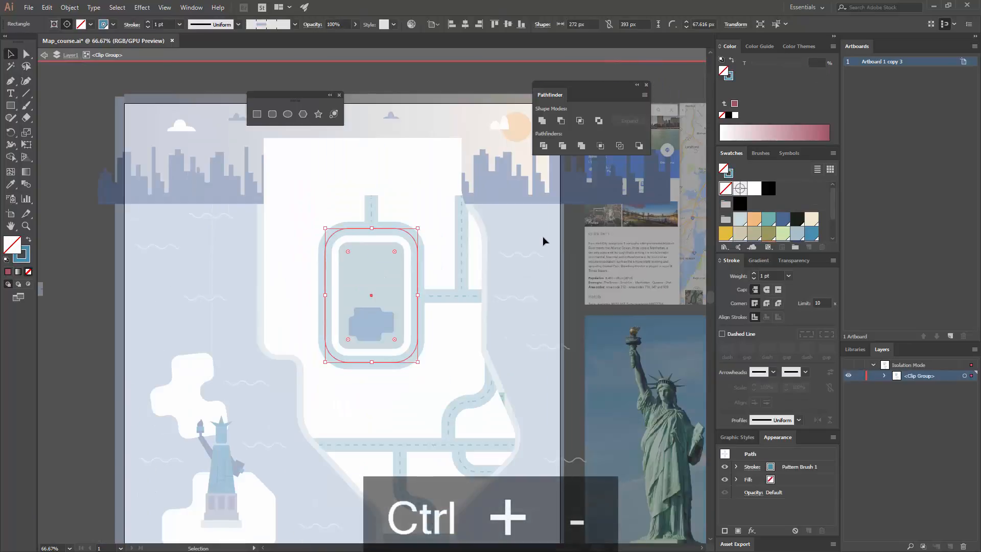
key(Escape)
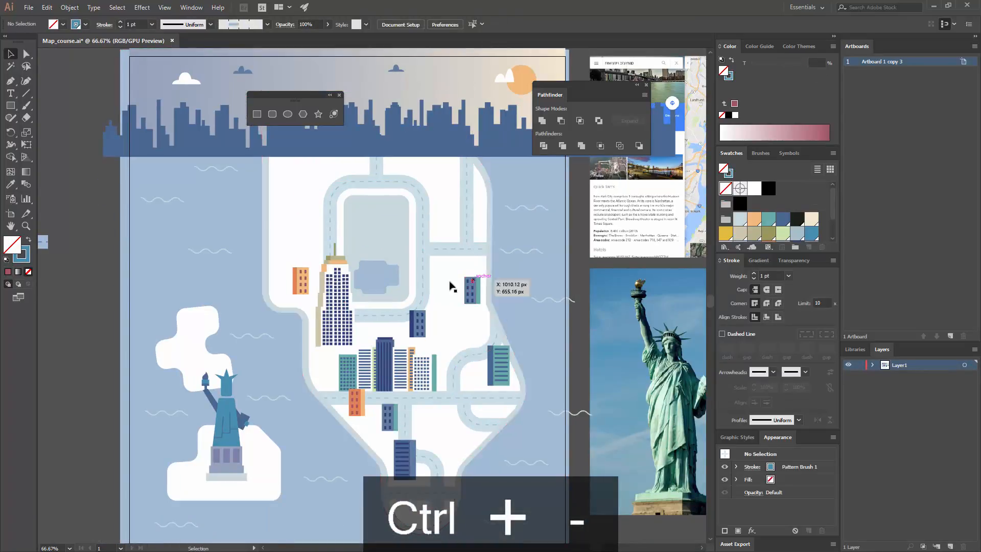
Place copies of the navy-sided and orange buildings east of the park's ring road, and of the tall teal and small teal-sided buildings west of it
drag(425, 333, 447, 182)
drag(352, 403, 443, 262)
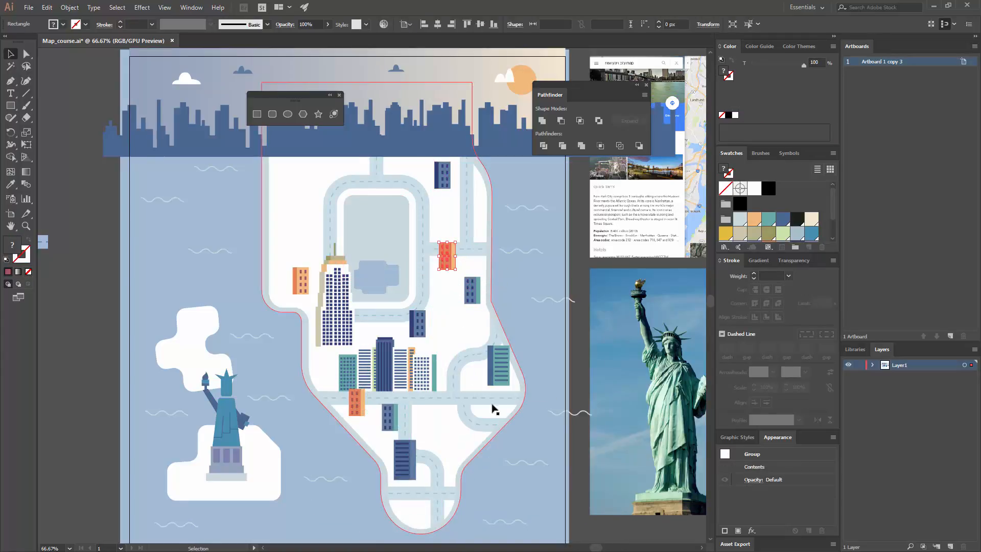
drag(498, 368, 298, 188)
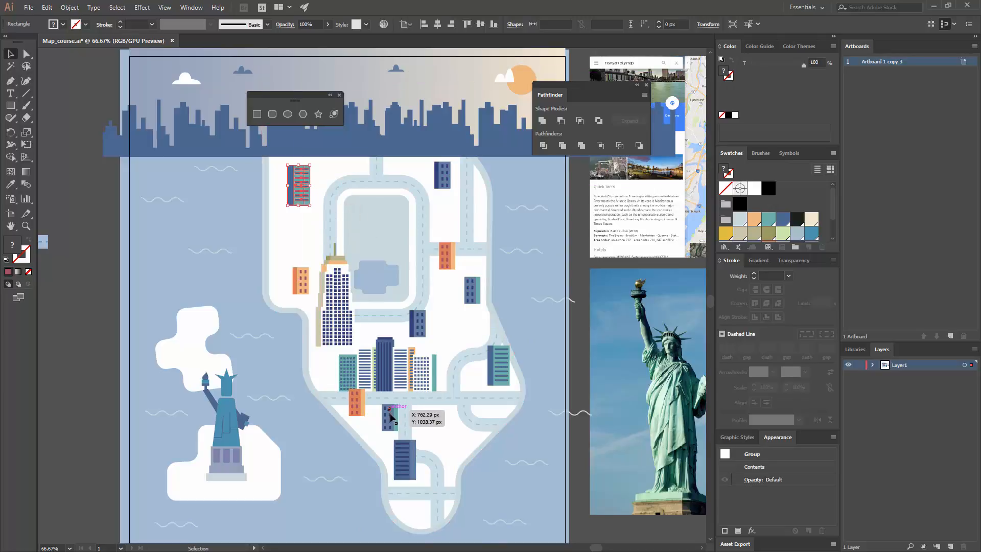
drag(389, 412, 288, 228)
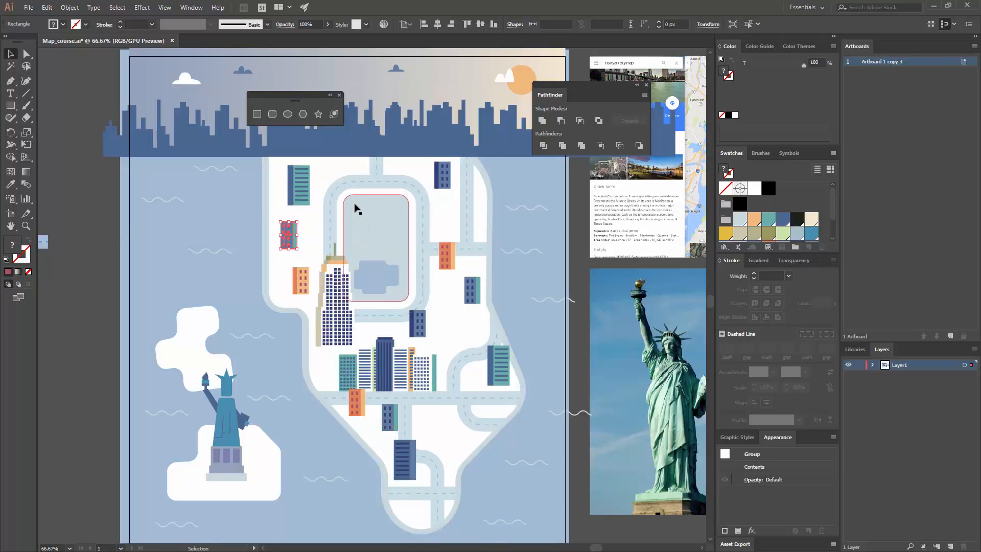
Fill the front wall of the northwestern tall teal building with light orange sampled from the small building beside the skyscraper
key(ctrl+plus)
key(ctrl+equal)
key(ctrl+equal)
drag(367, 174, 196, 204)
key(a)
click(250, 234)
click(10, 185)
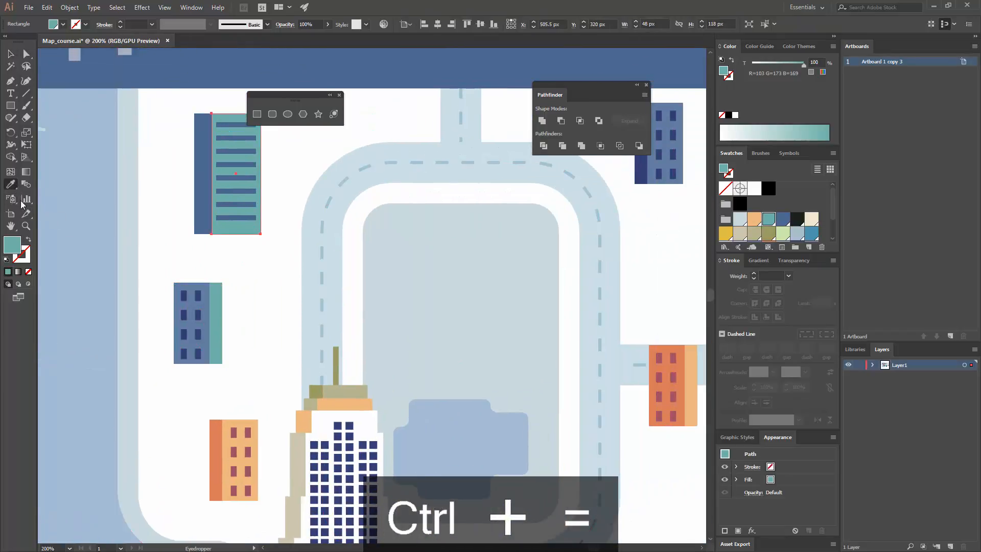
click(249, 426)
Fill the side wall of the northwestern tall building with orange sampled from the small building's side wall
key(a)
click(205, 227)
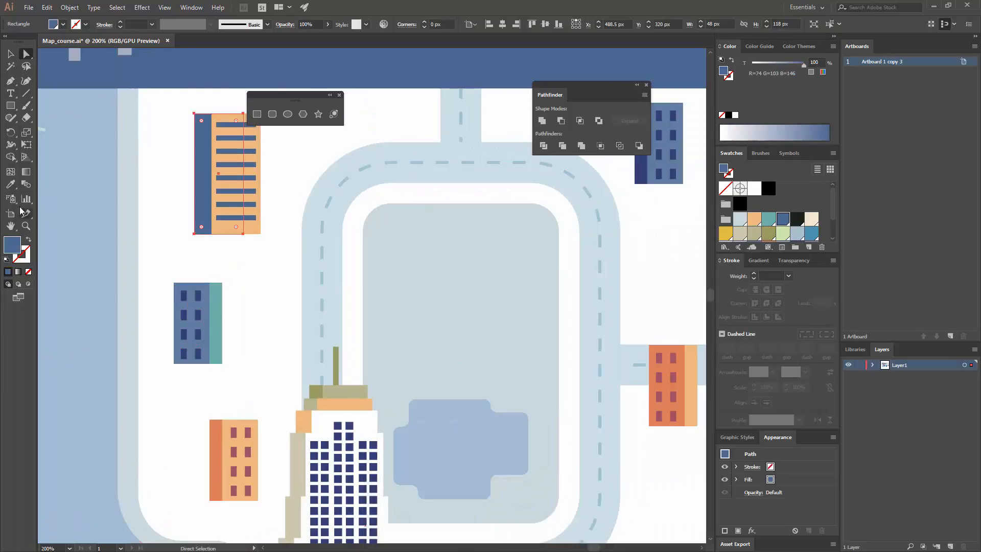
click(12, 185)
click(219, 425)
key(v)
Recolor the window stripes of the northwestern tall building with maroon sampled from the small building's windows
double_click(234, 225)
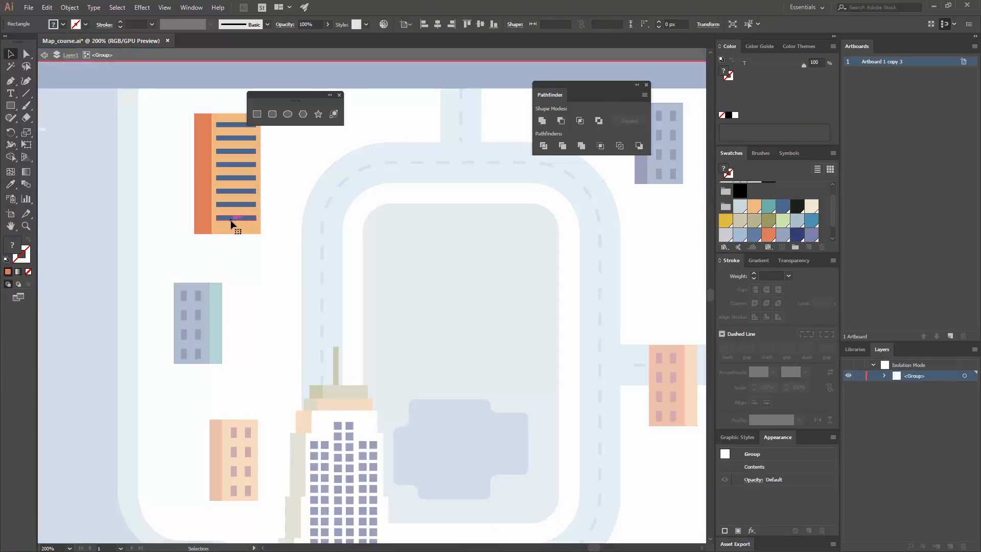
click(11, 185)
click(235, 429)
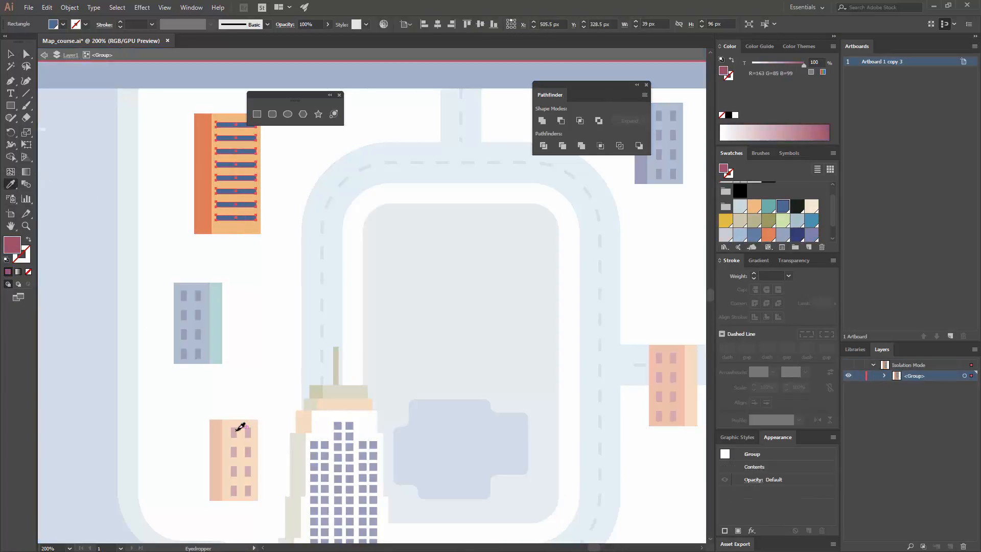
key(v)
double_click(254, 324)
Draw a maroon square about 39 px wide on the white island above the Statue of Liberty
key(ctrl+minus)
key(ctrl+minus)
key(ctrl+minus)
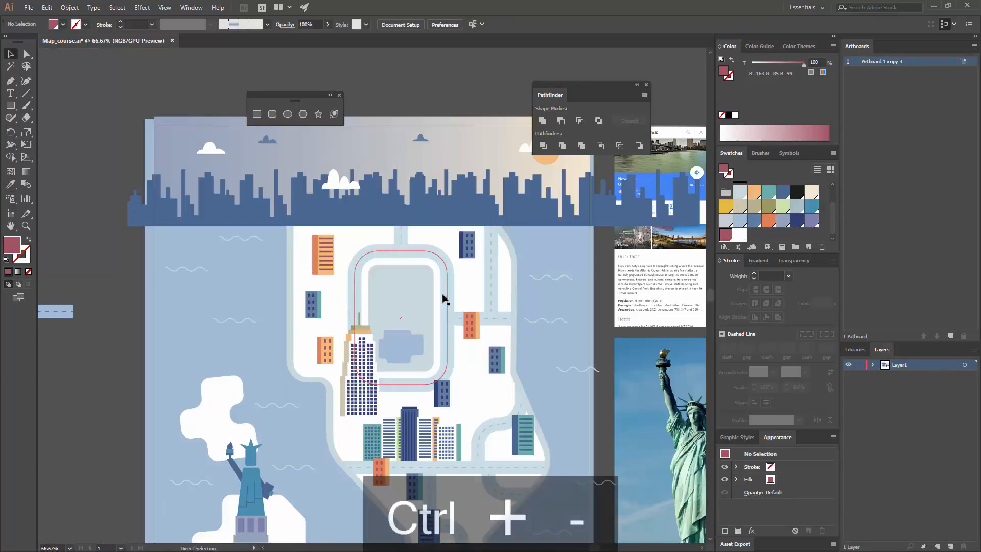
scroll(285, 334, down, 2)
drag(285, 335, 306, 319)
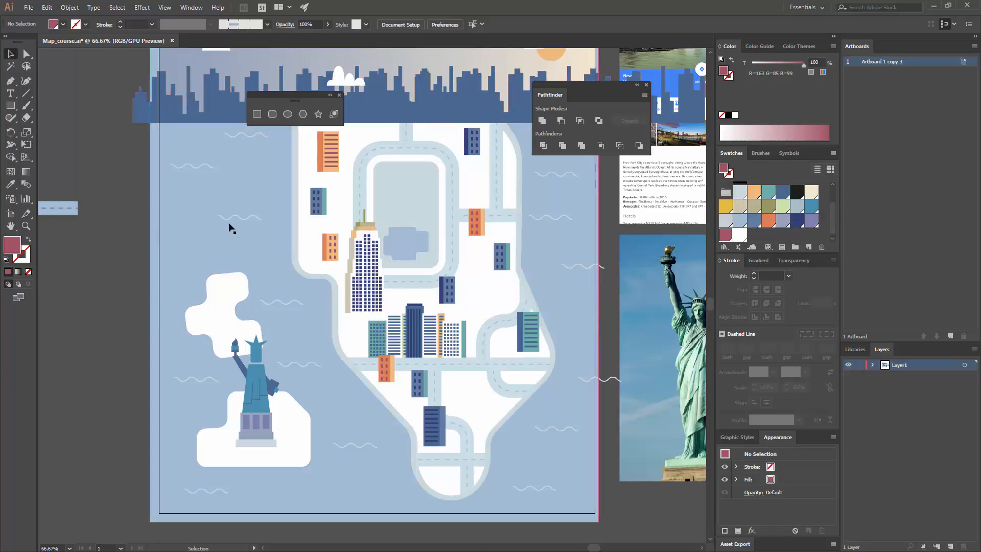
key(ctrl+equal)
key(ctrl+equal)
key(ctrl+equal)
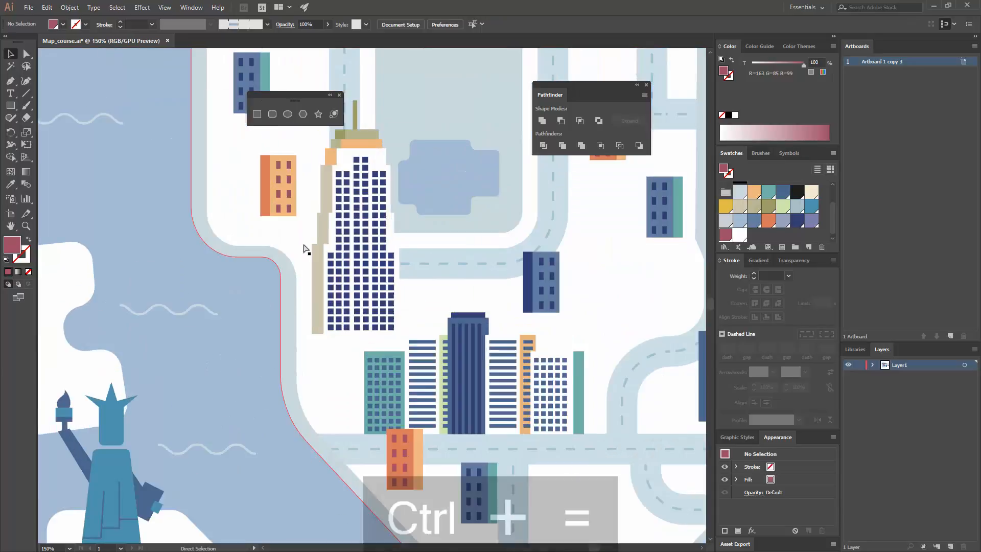
drag(243, 289, 437, 239)
drag(324, 293, 454, 278)
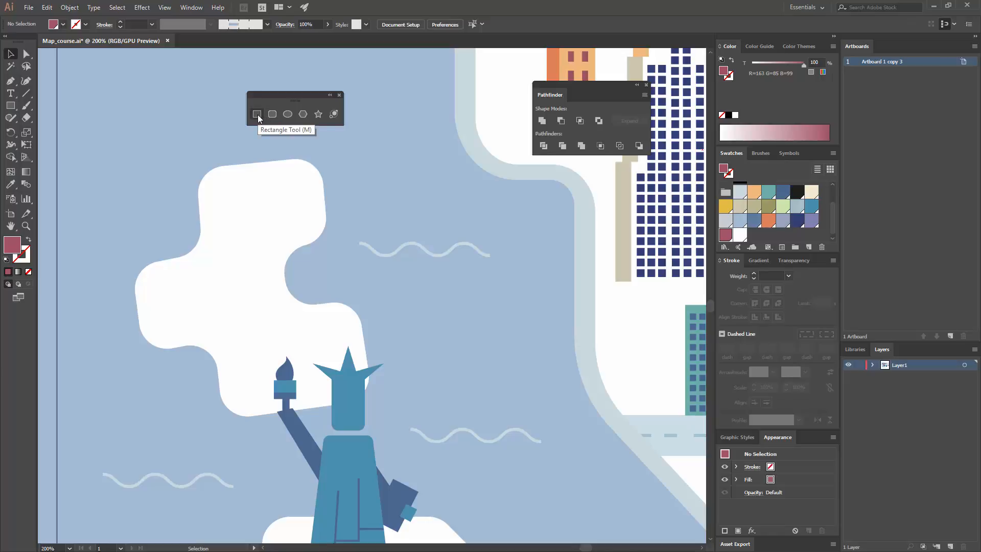
drag(191, 274, 230, 312)
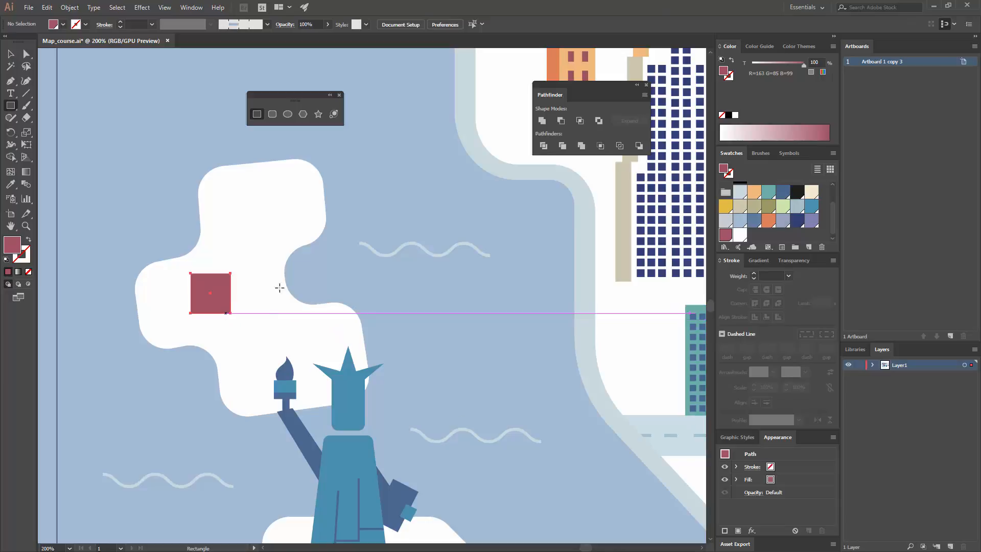
Add an anchor point at the middle of the square's top edge and raise it about 21 px to form a gabled house
click(10, 84)
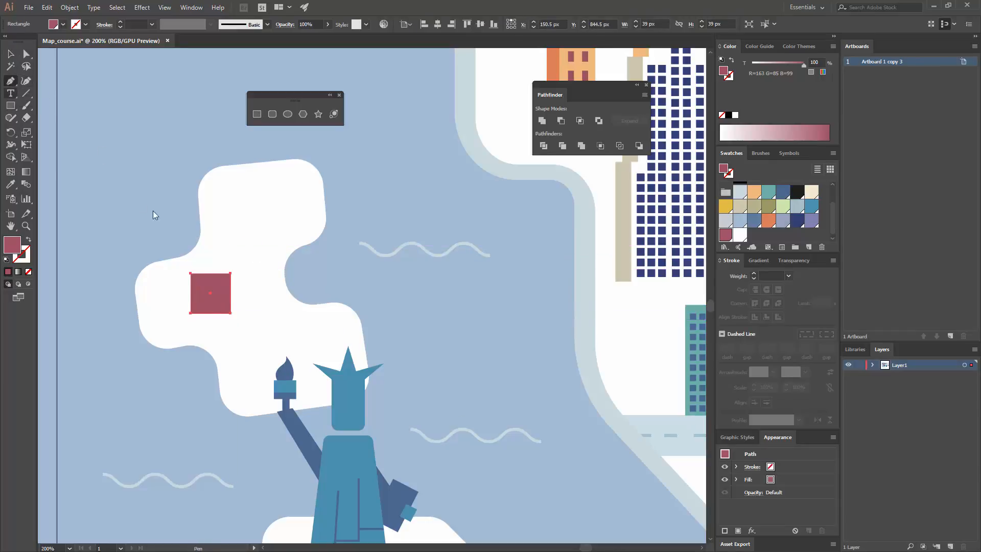
click(210, 273)
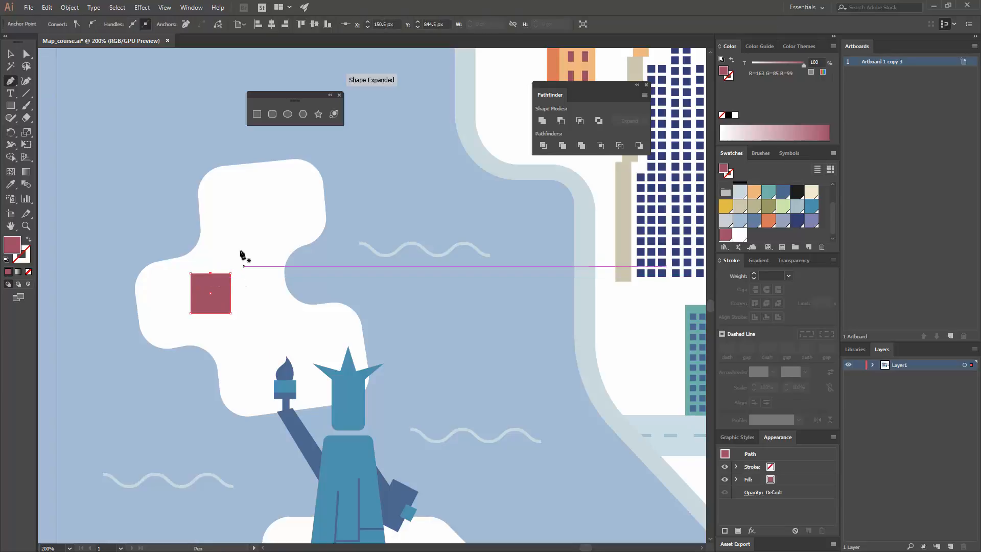
key(v)
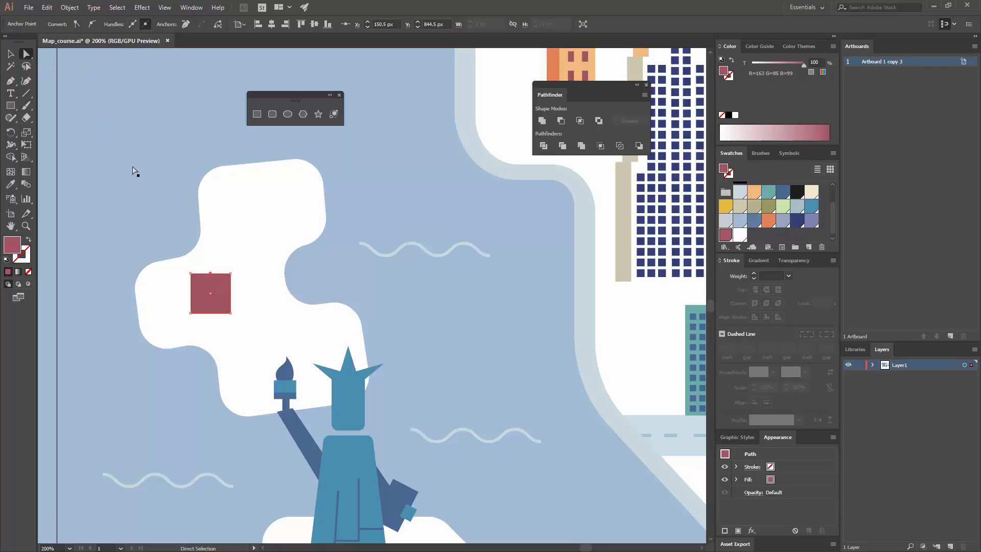
drag(212, 276, 209, 251)
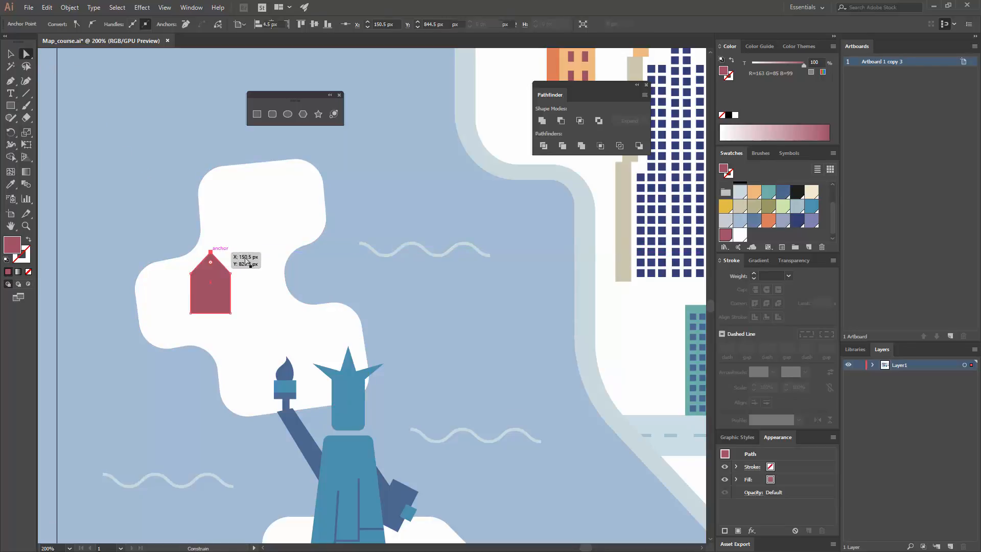
key(v)
click(266, 291)
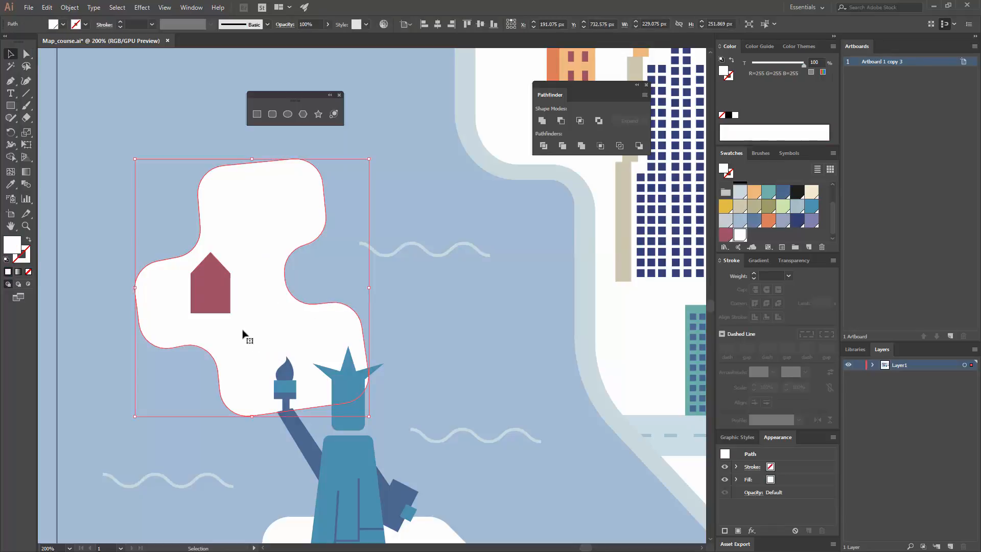
Raise the house's two bottom corners slightly to shorten its walls
key(a)
click(230, 313)
shift+click(190, 313)
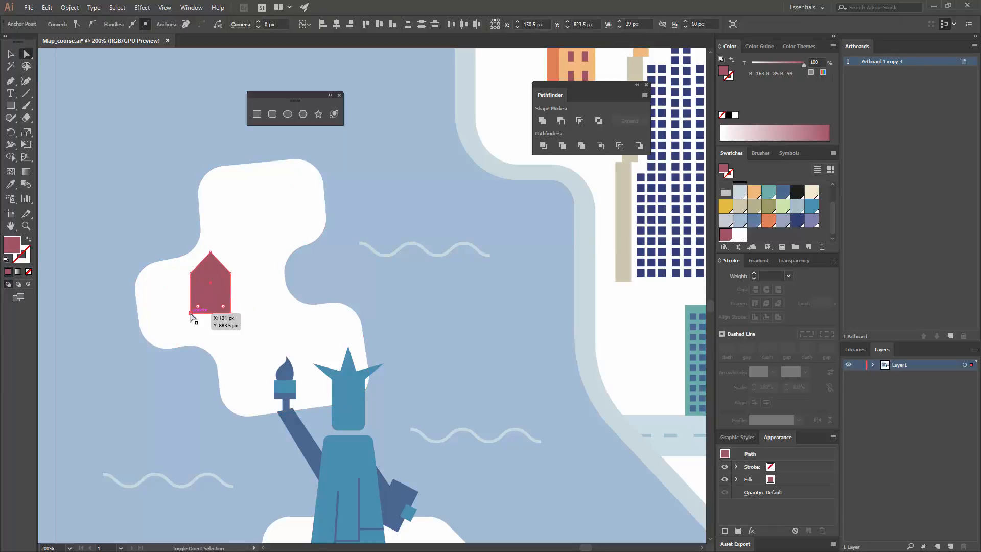
drag(190, 310, 190, 310)
key(v)
click(256, 302)
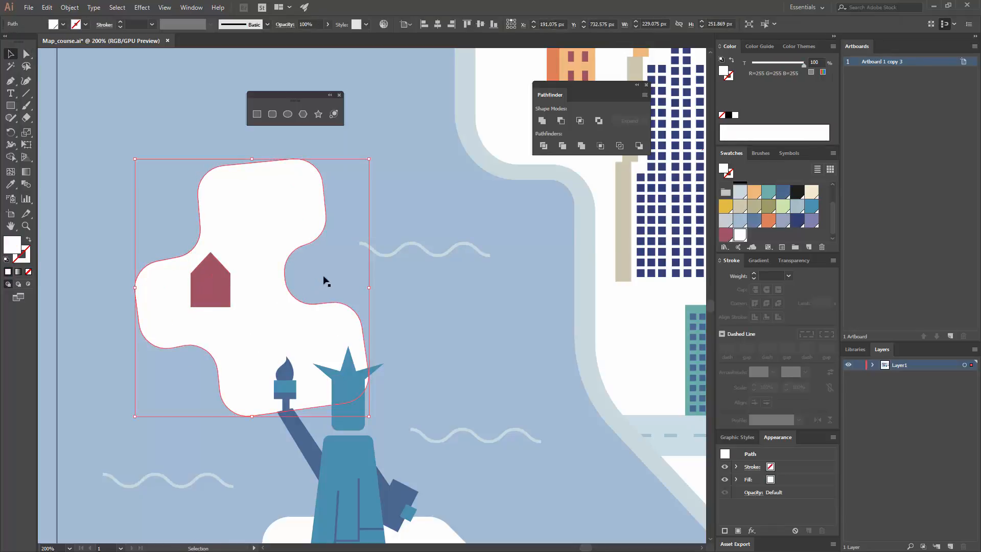
Draw a half-gable shape about 24 px wide and 59 px high beside the maroon house with the Pen tool, redoing its peak point once
drag(303, 276, 241, 264)
key(ctrl+equal)
click(210, 282)
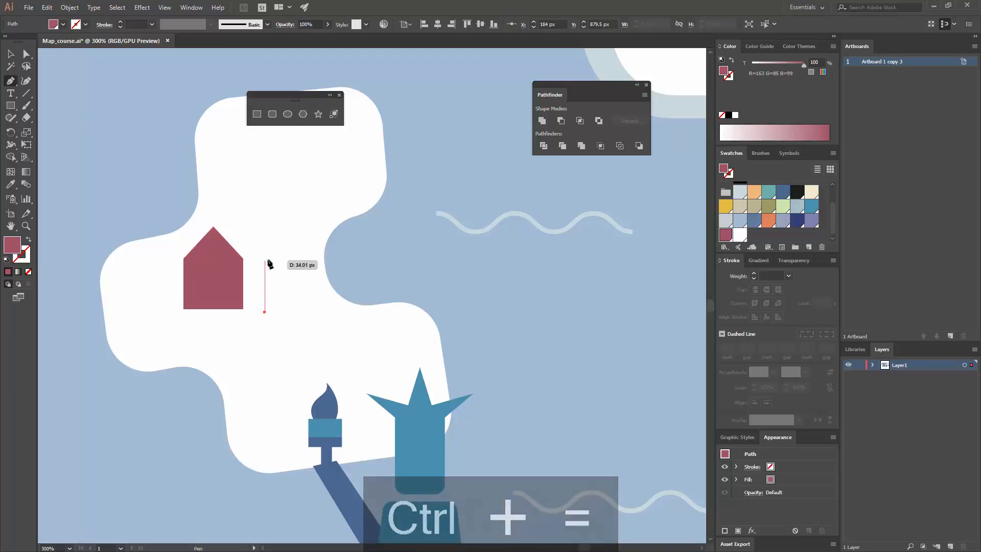
click(266, 256)
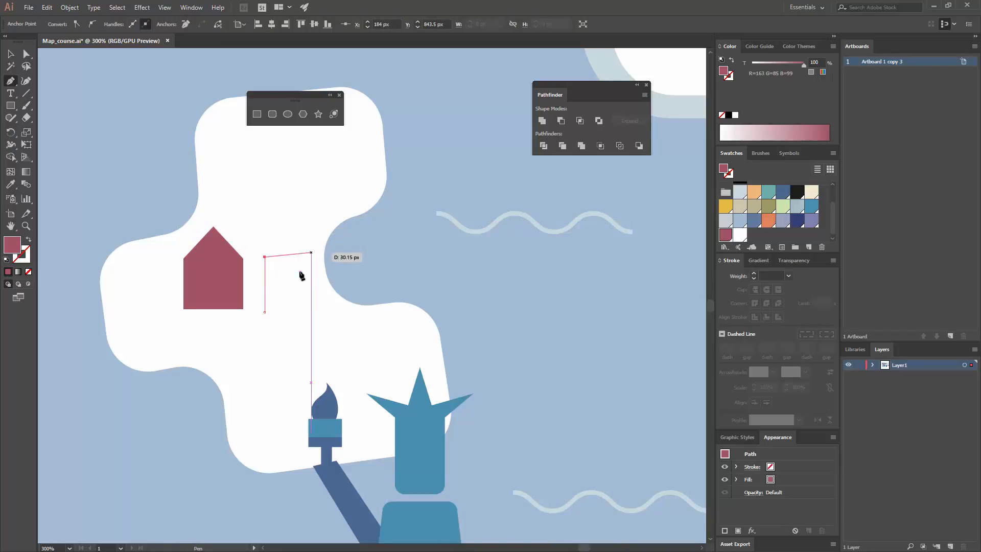
click(292, 223)
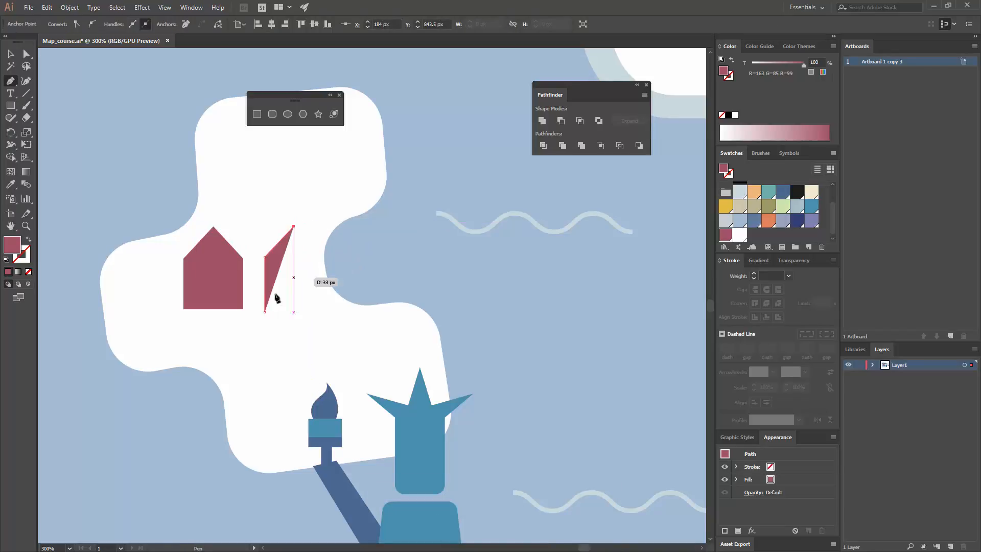
key(ctrl+z)
click(302, 222)
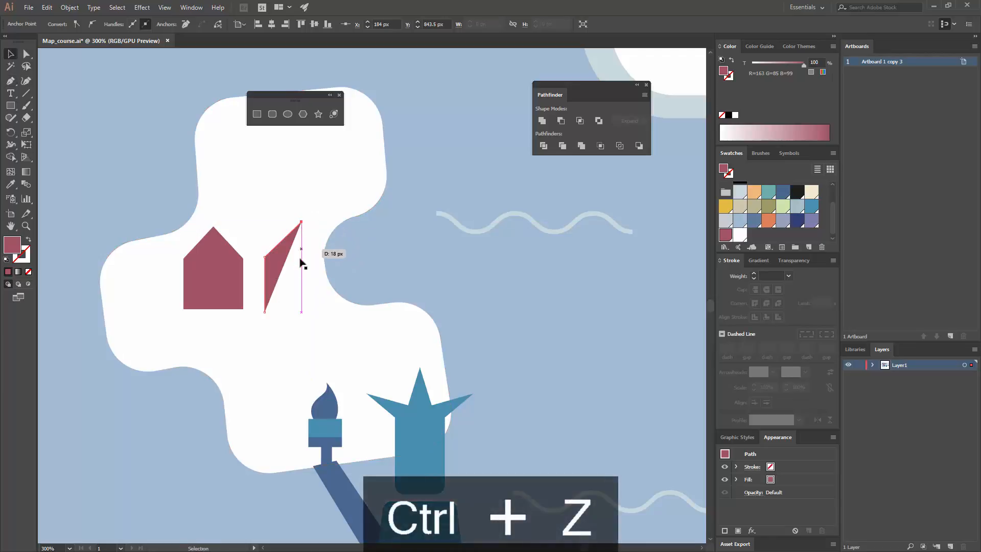
key(ctrl)
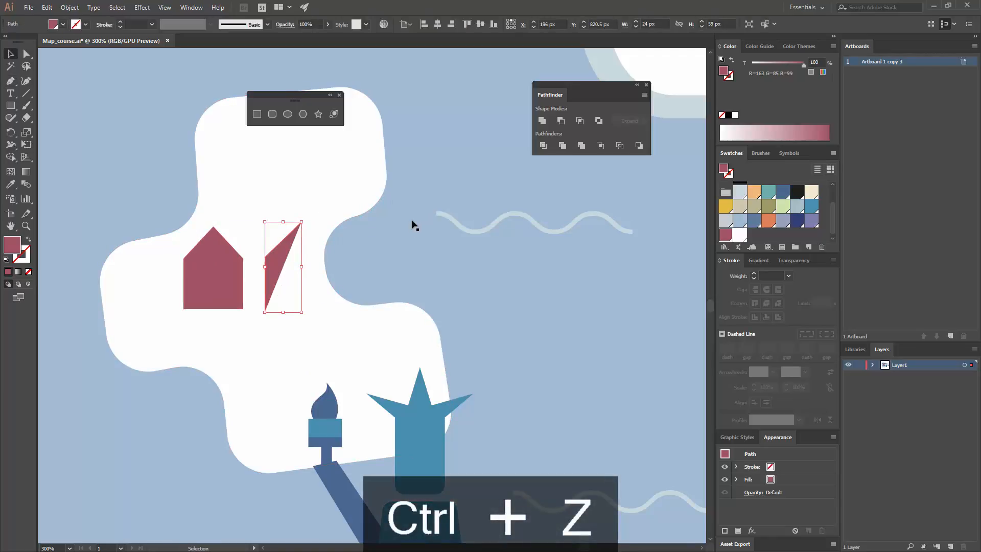
click(414, 225)
Reflect a copy of the half-gable shape about its peak point to form the house's mirrored other half
click(271, 263)
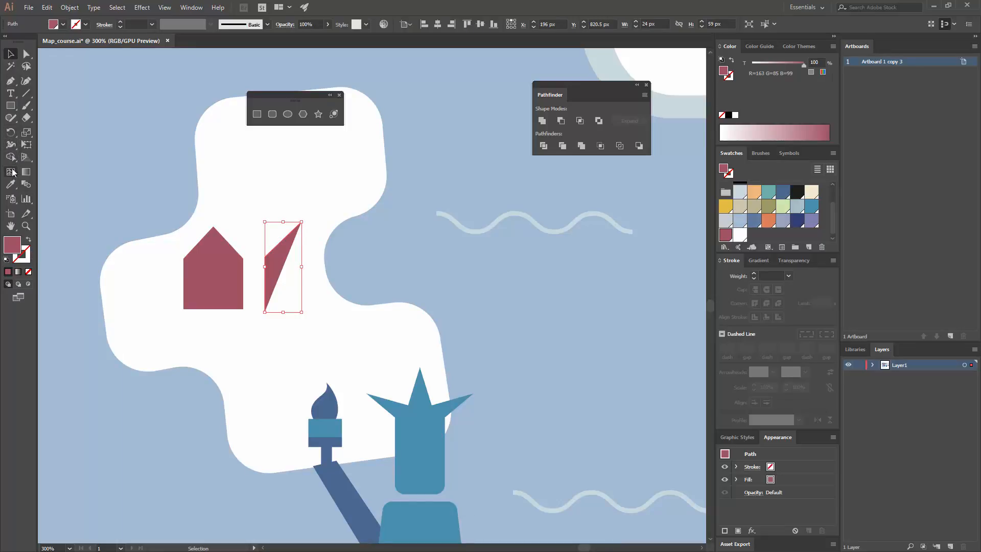
click(9, 135)
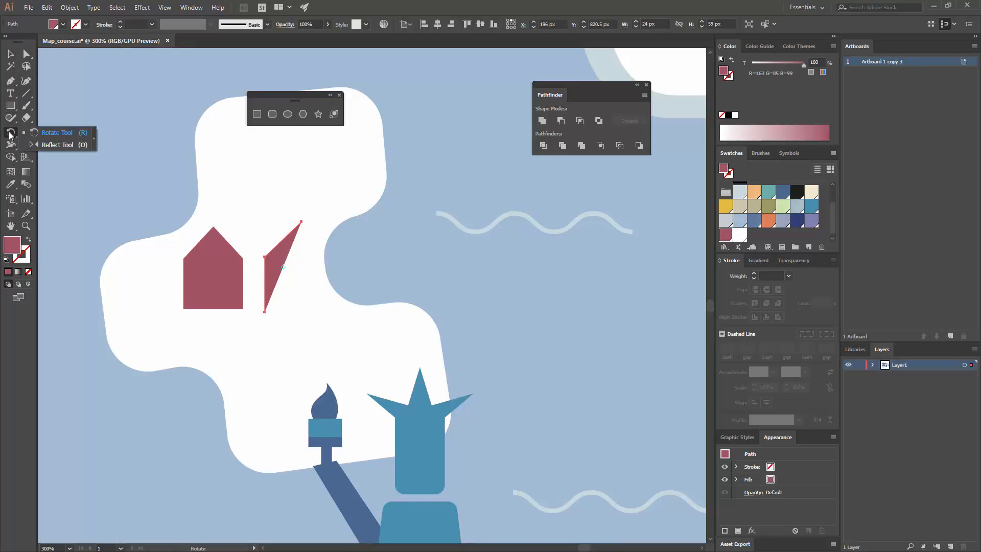
click(40, 145)
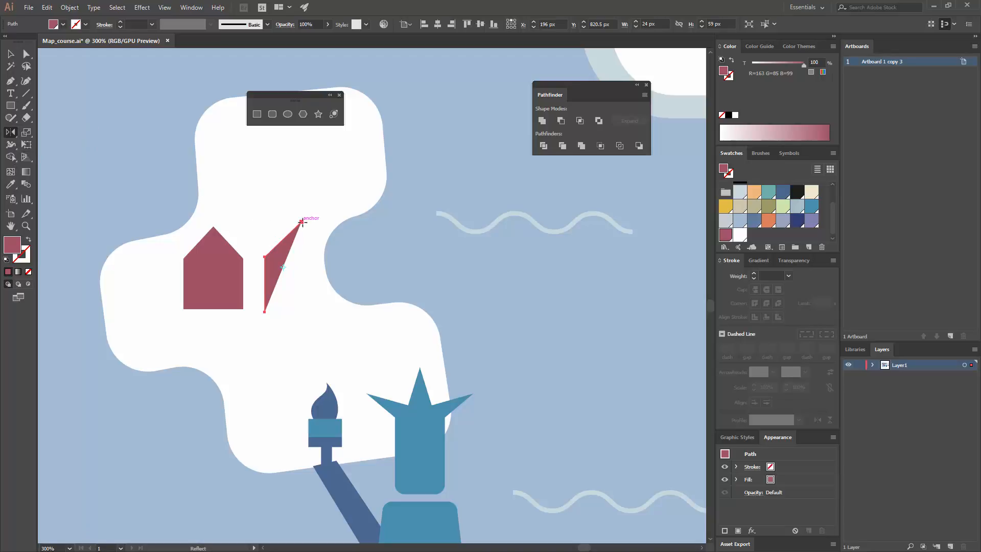
drag(361, 243, 333, 261)
key(v)
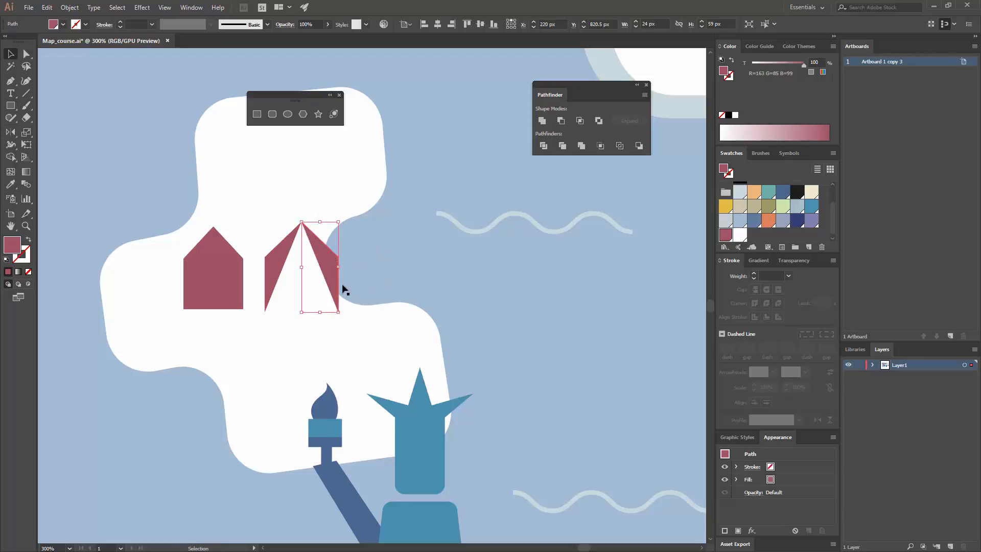
click(379, 292)
Connect the bottom end points of the two mirrored halves to make a gabled house 48 px wide and 59 px high
click(28, 55)
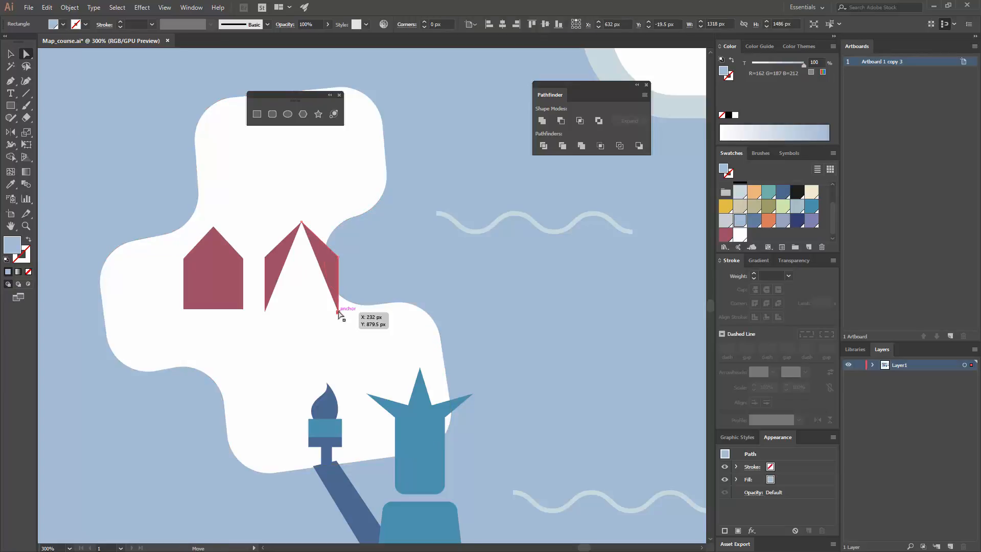
click(338, 310)
shift+click(265, 311)
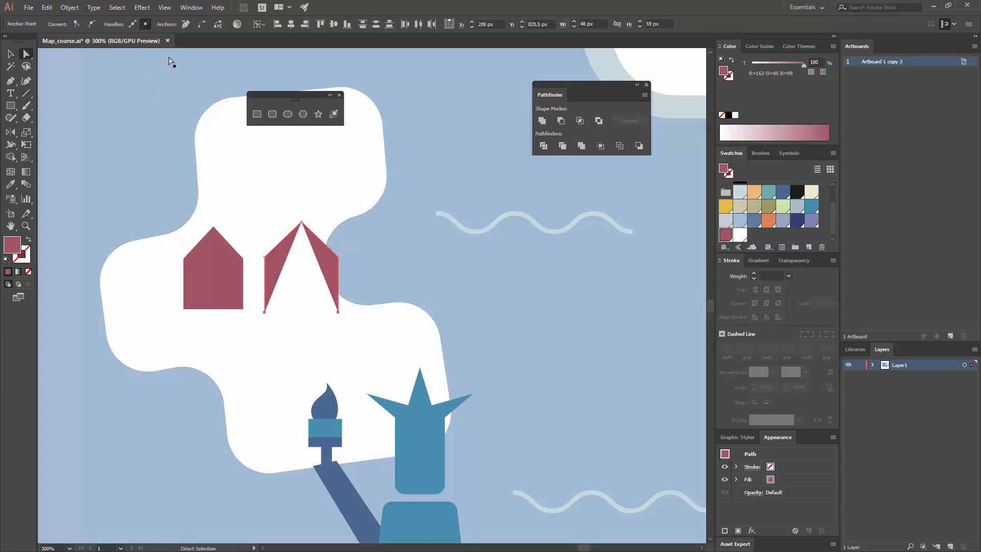
click(200, 25)
key(v)
click(381, 254)
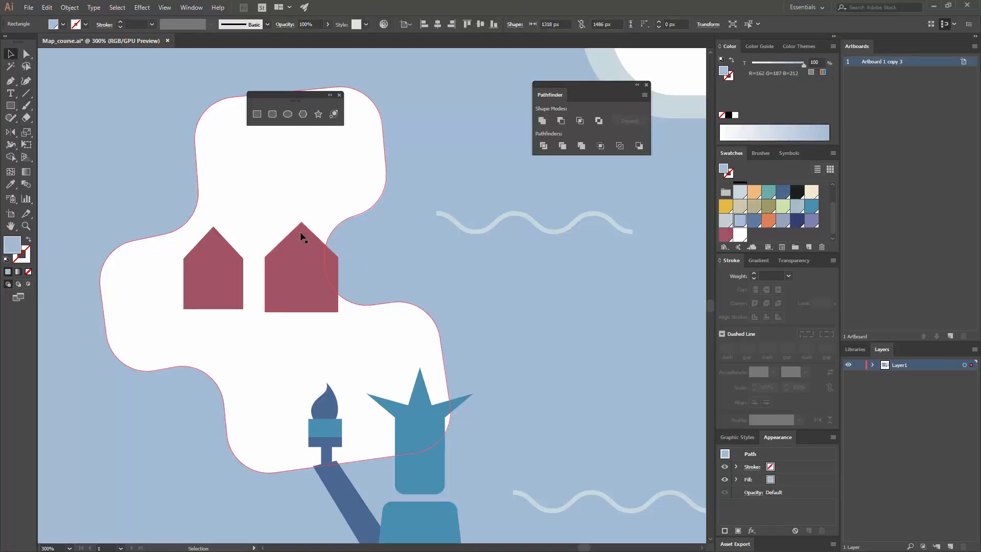
Remove the narrower maroon house and turn the wider one into two overlapping side-by-side copies filled light orange
click(218, 267)
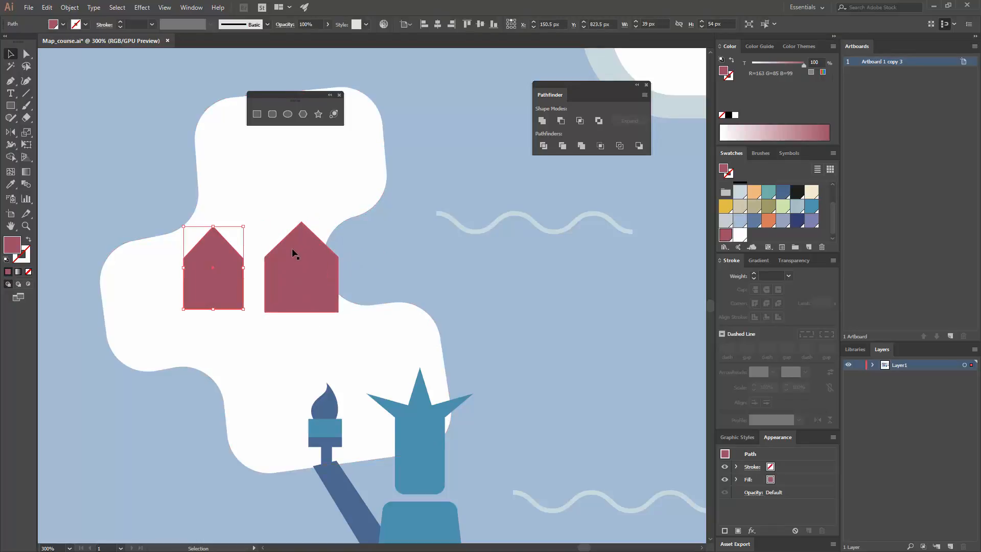
key(ctrl+x)
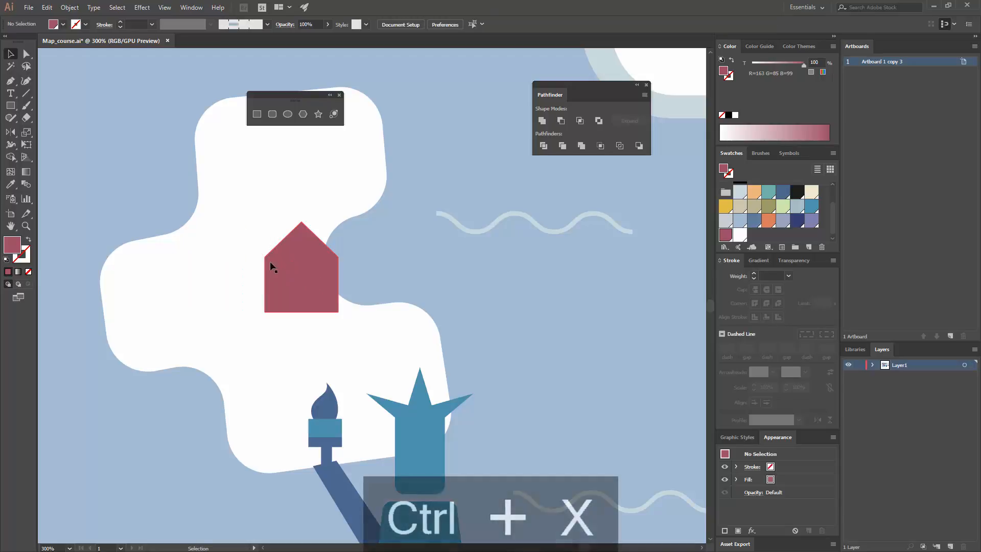
drag(293, 267, 185, 268)
click(754, 191)
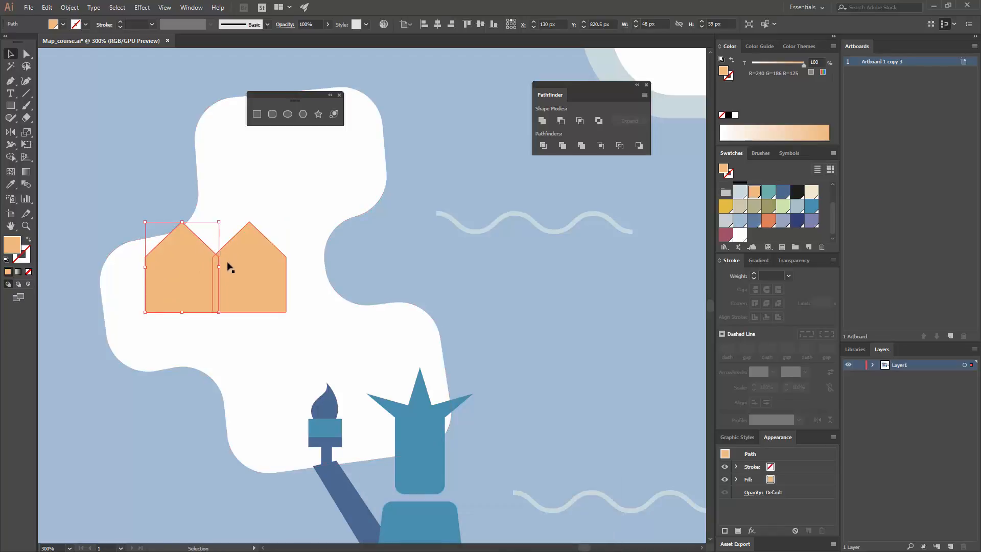
Stretch the left copy's right eave point to the right copy's peak, forming the house's roof ridge
key(a)
drag(219, 259, 252, 223)
key(v)
Bring the light orange gable front to the front and fill the stretched side shape with darker orange
click(254, 271)
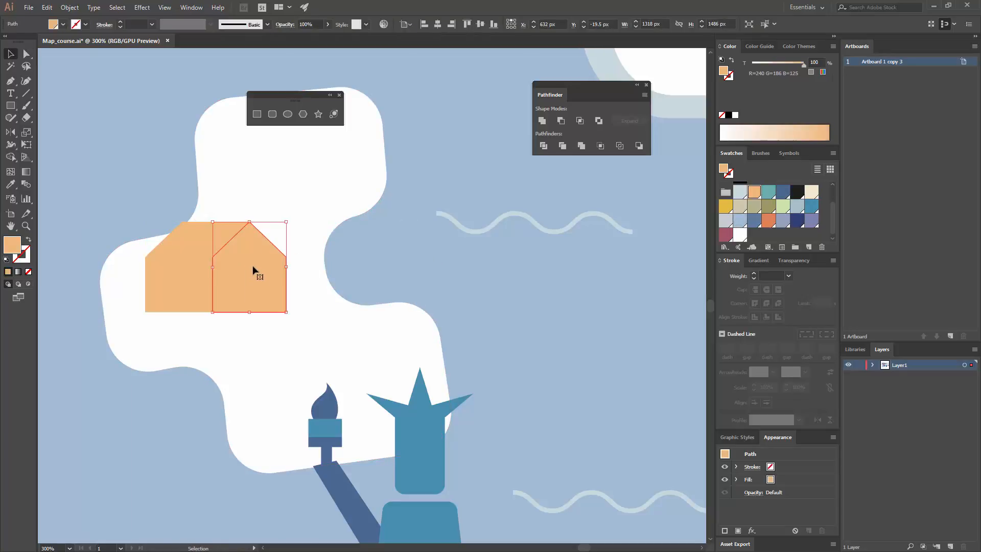
right_click(254, 270)
mouse_move(286, 426)
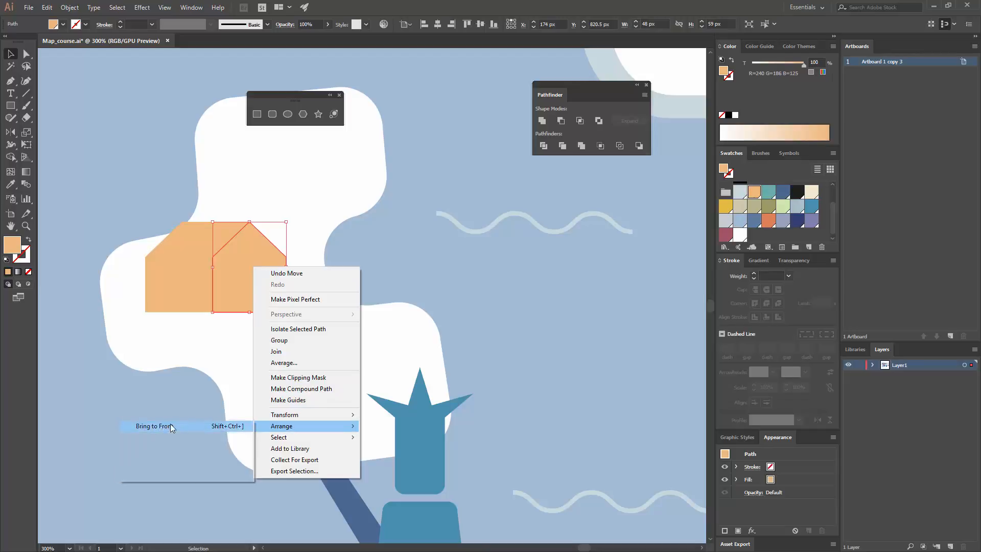
click(170, 426)
click(160, 271)
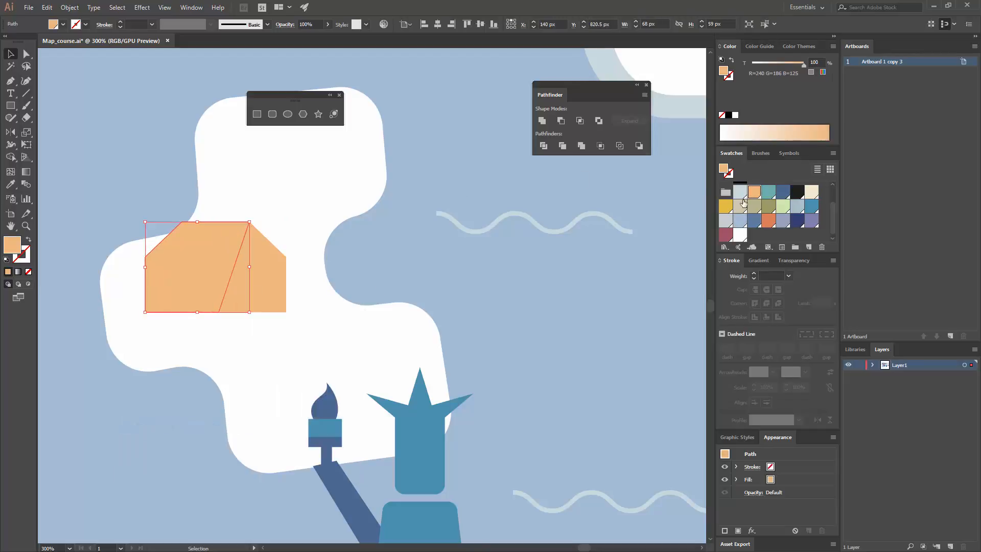
click(768, 223)
click(509, 234)
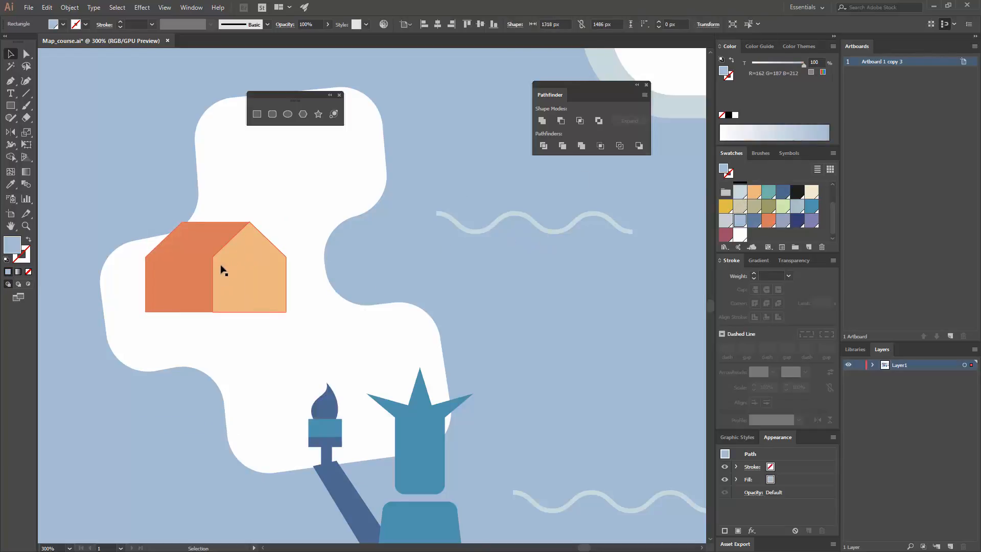
Draw a 91 by 49 px rectangle covering the roof of the side shape down to the eaves and fill it maroon
click(258, 114)
drag(125, 182, 265, 256)
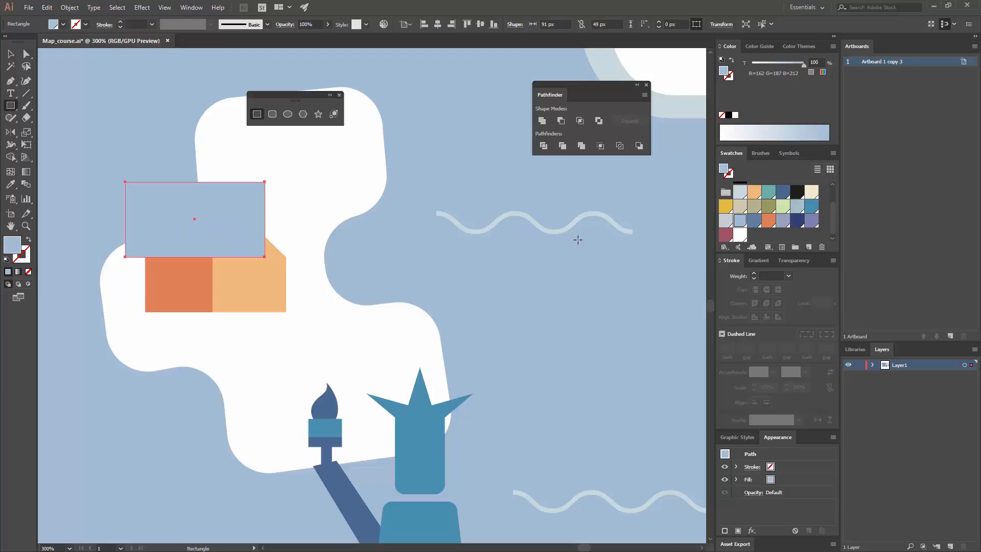
click(728, 235)
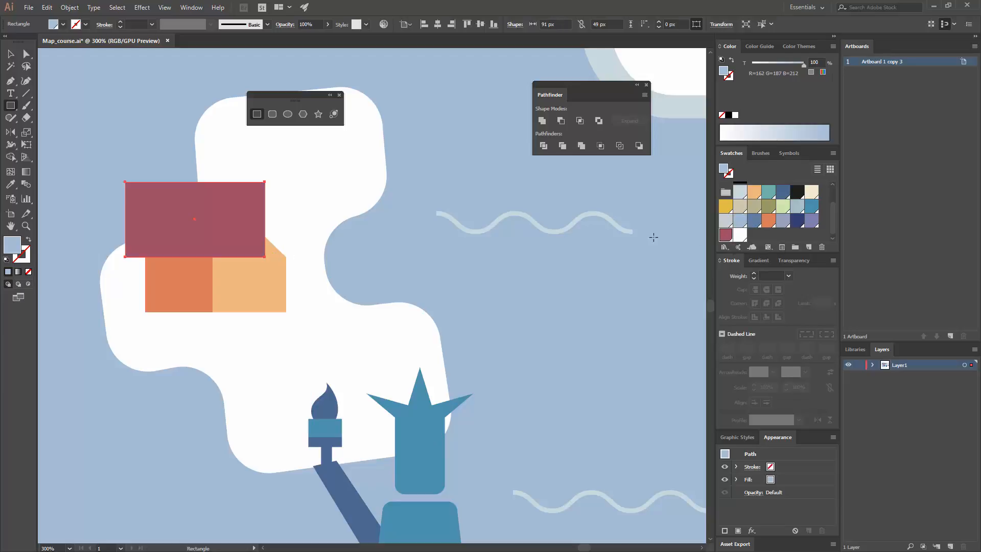
Draw a maroon door about 11 by 23 px at the base of the gable front and center it horizontally on the wall
drag(242, 276, 260, 312)
key(v)
shift+click(240, 285)
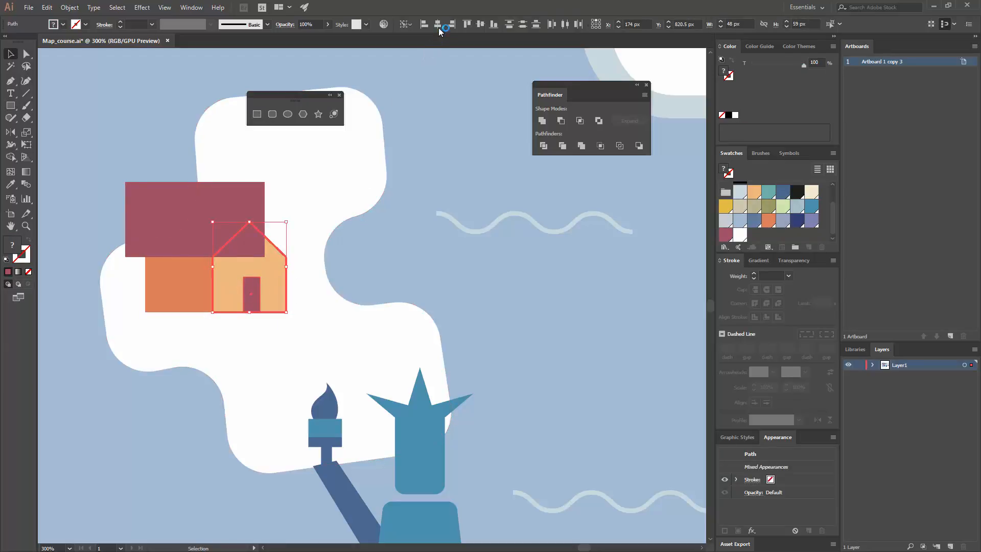
Cut the maroon rectangle and paste it in place inside the darker orange side shape with Draw Inside, making the roof
click(213, 204)
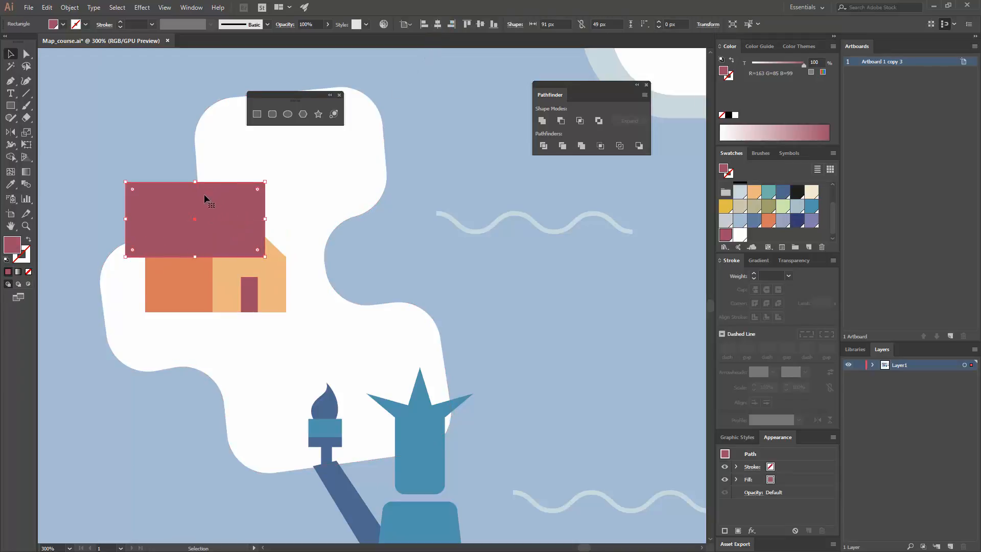
key(ctrl+x)
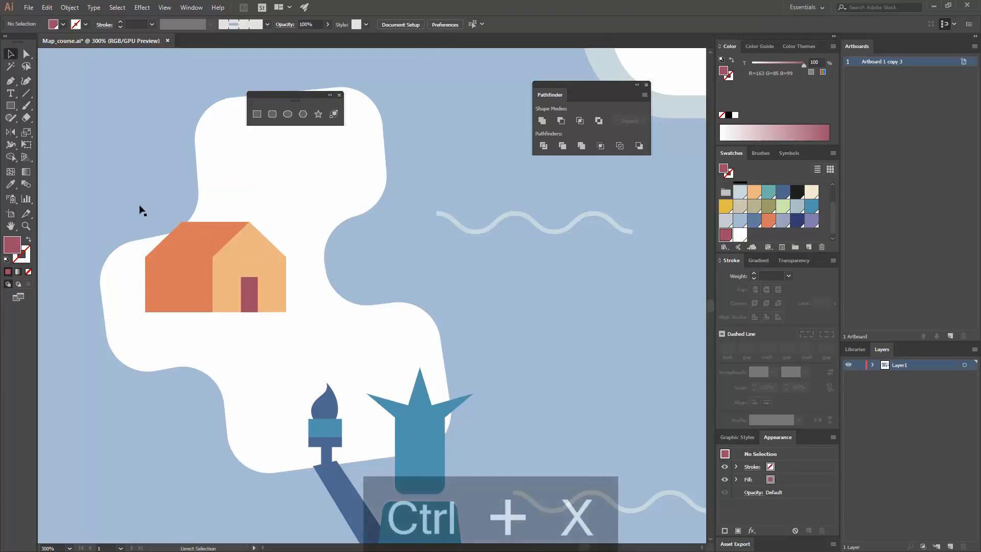
click(181, 261)
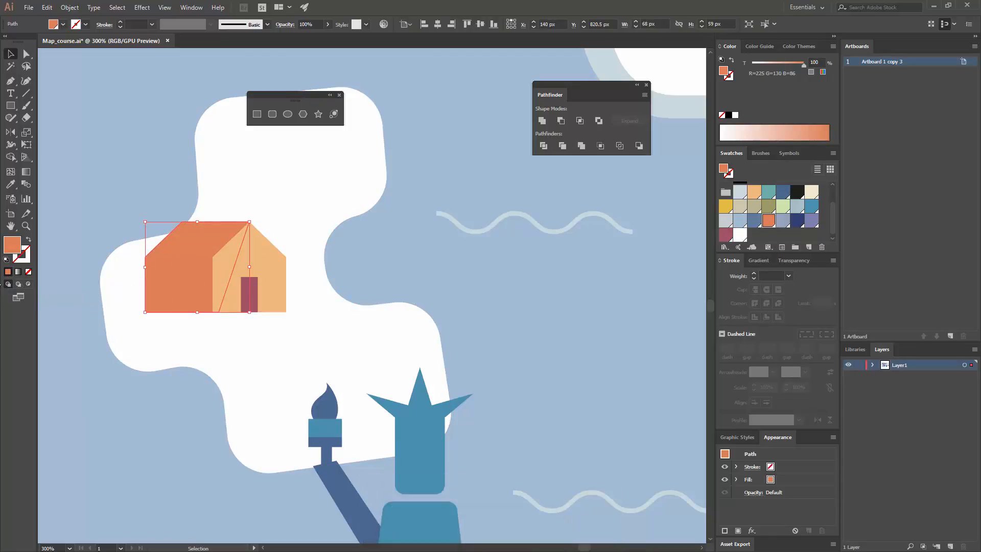
click(29, 283)
click(51, 8)
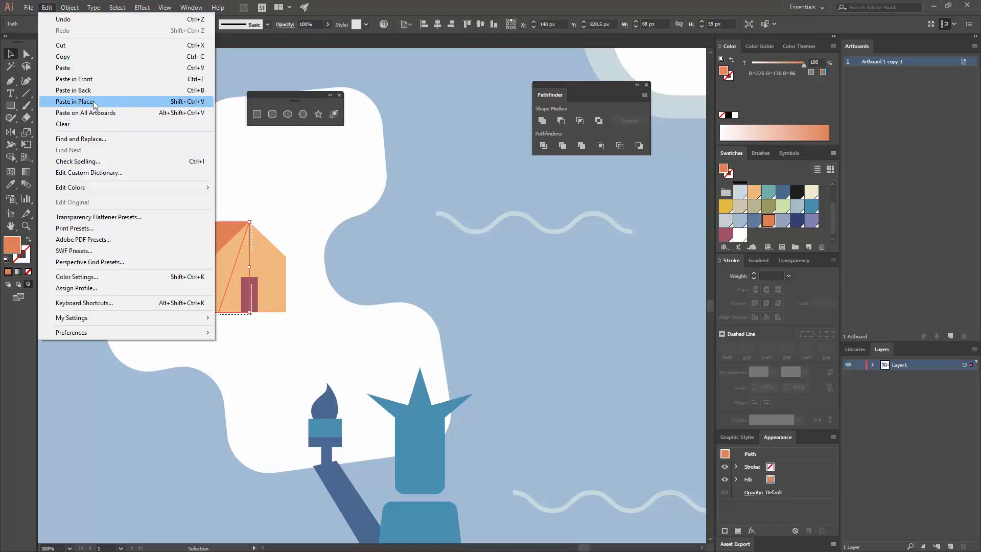
click(93, 101)
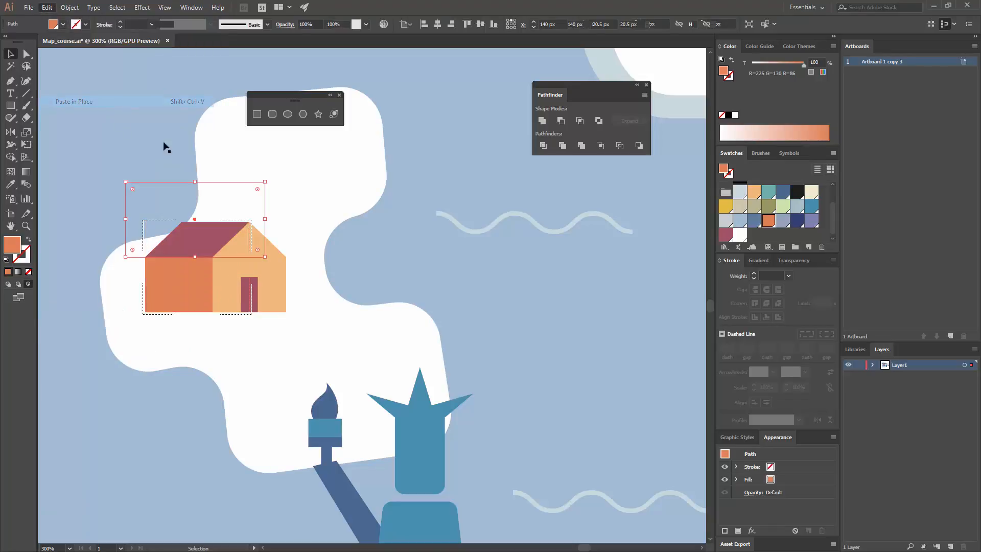
click(376, 248)
Select the house's door, gable front and side with its roof, scale them down to 77 px wide, and group them
key(ctrl+minus)
key(ctrl+minus)
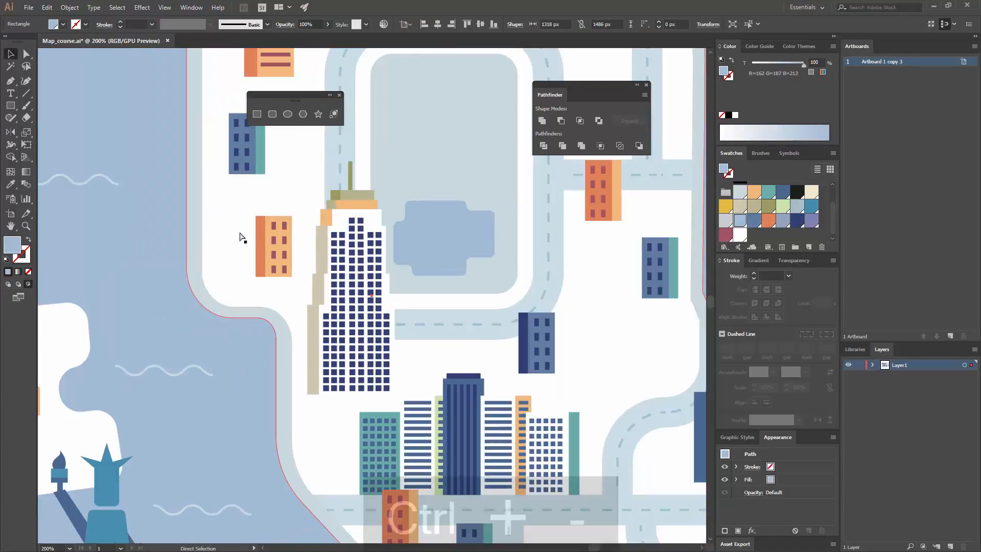
drag(196, 276, 370, 189)
drag(54, 323, 278, 241)
click(231, 257)
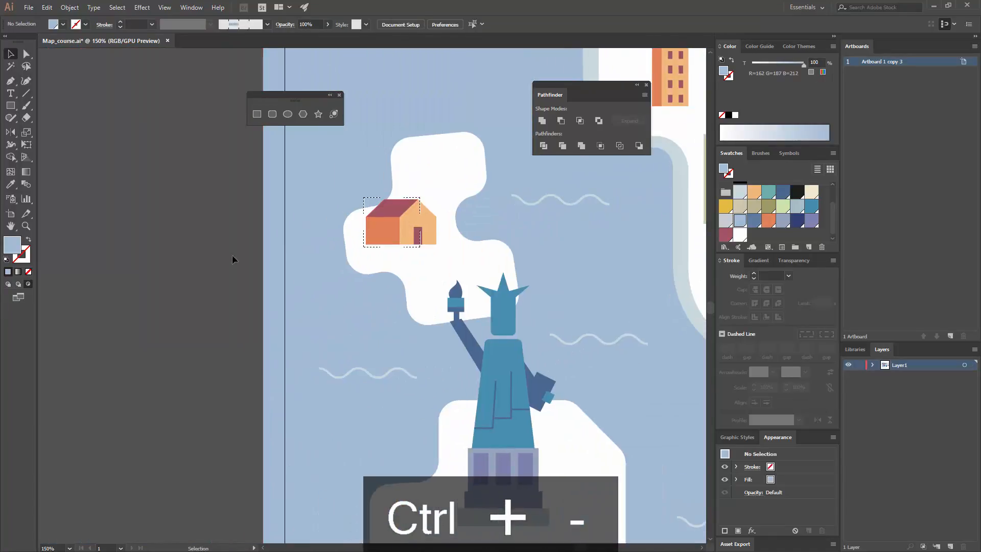
drag(429, 222, 366, 259)
click(355, 275)
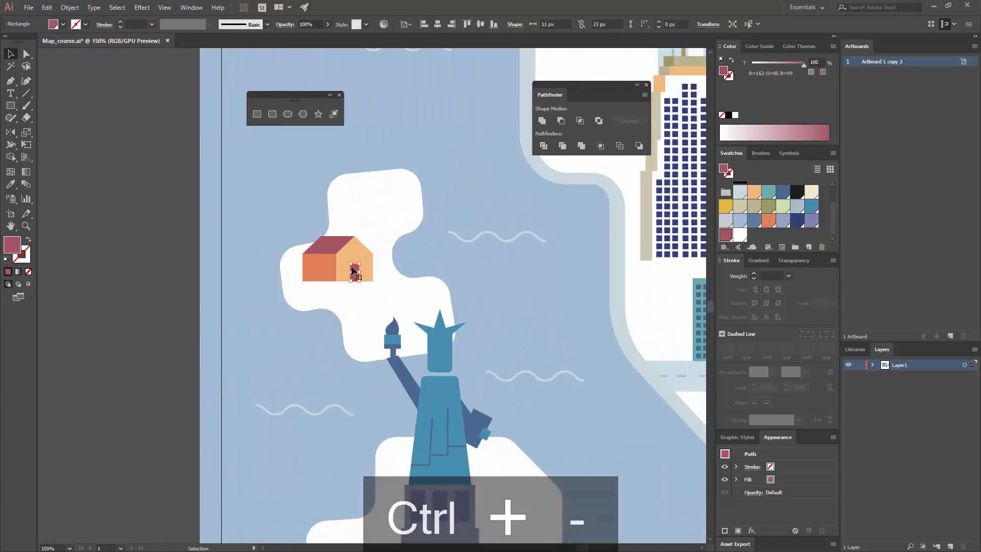
shift+click(349, 255)
shift+click(339, 249)
shift+click(321, 264)
shift+click(375, 240)
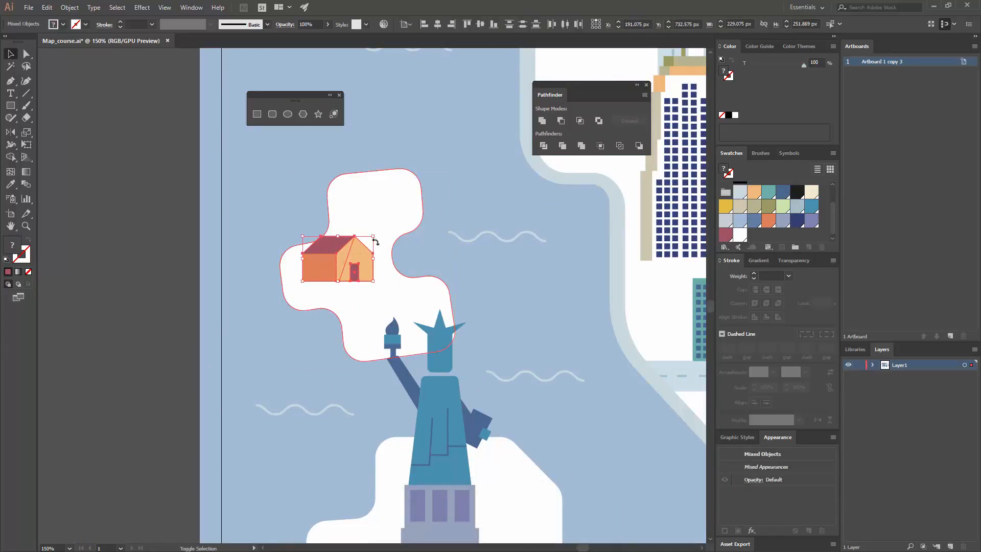
drag(373, 237, 361, 243)
key(ctrl+g)
Place two copies of the grouped house on the mainland's upper edge, one on each side of the vertical road below the skyline
key(ctrl+minus)
key(ctrl+minus)
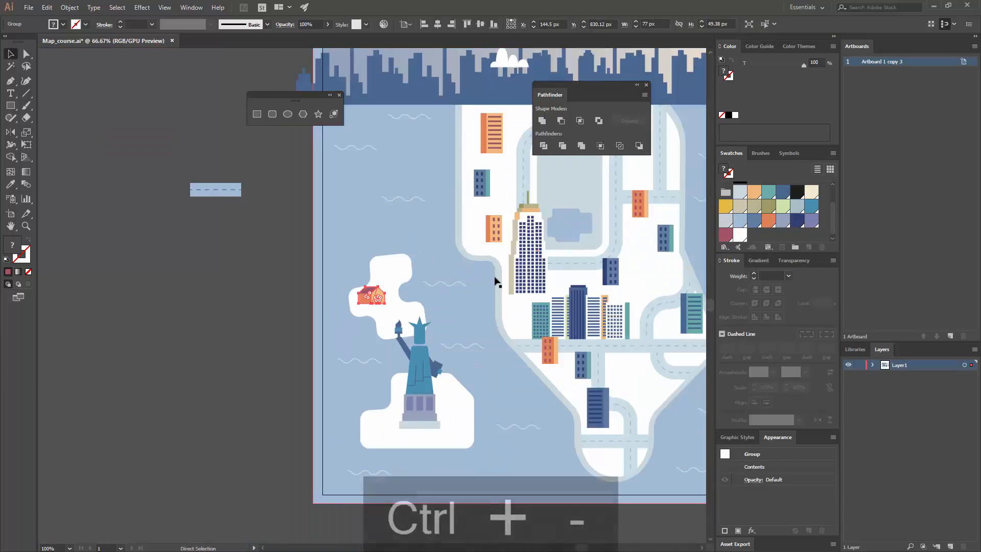
key(ctrl+minus)
drag(220, 358, 396, 217)
shift+click(469, 180)
key(ctrl+z)
click(378, 170)
Recolor the gable front of the left house copy teal, sampled from the side of the nearby blue building
key(ctrl+equal)
key(ctrl+equal)
key(ctrl+equal)
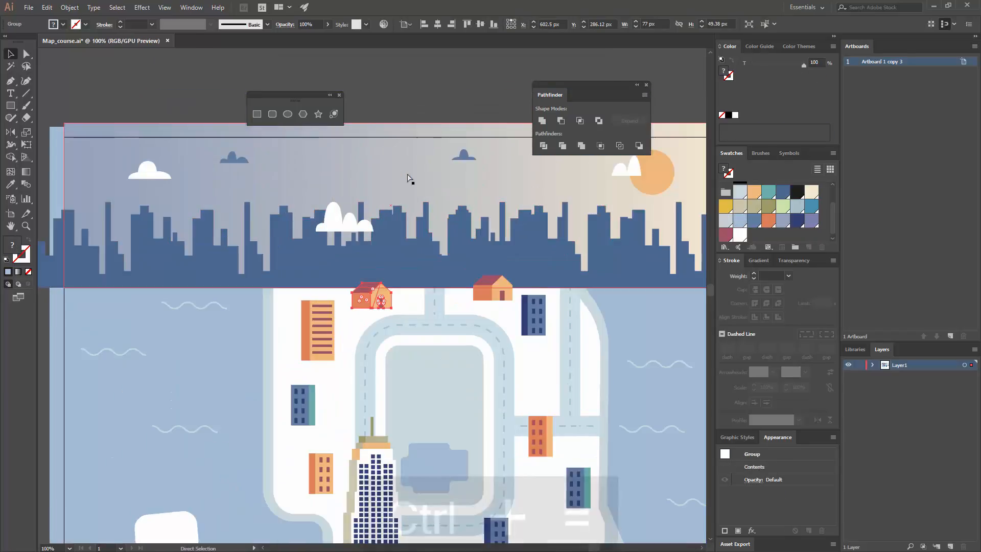
drag(346, 255, 259, 212)
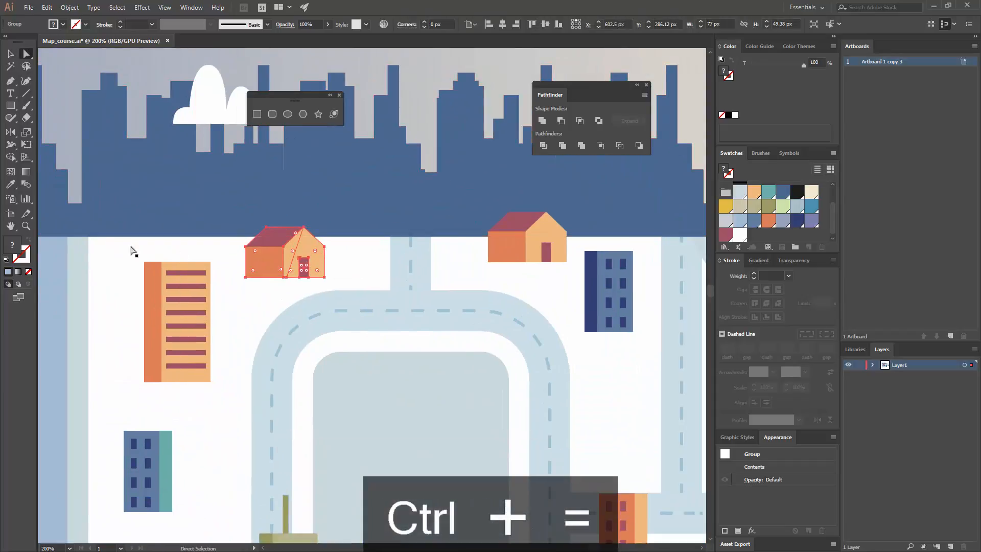
click(12, 184)
key(a)
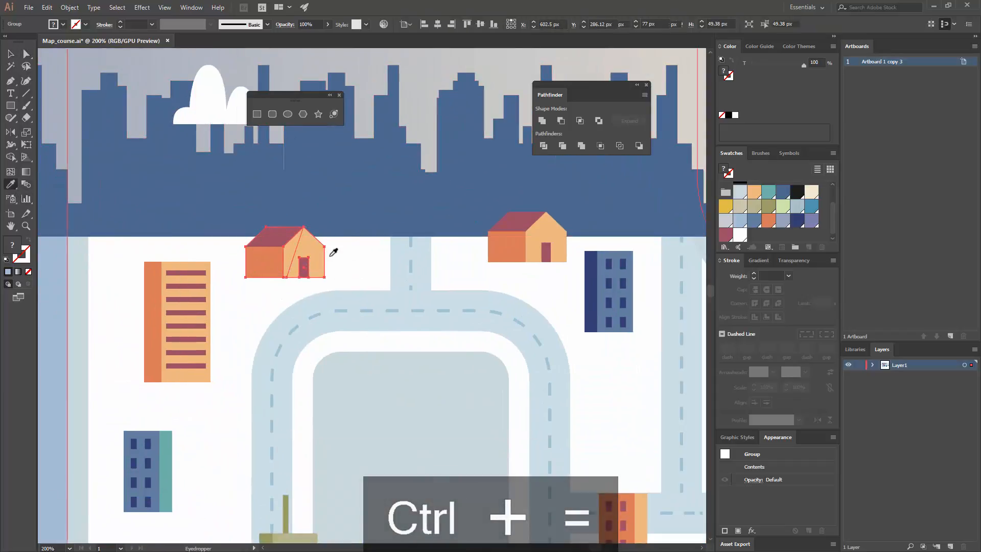
click(313, 262)
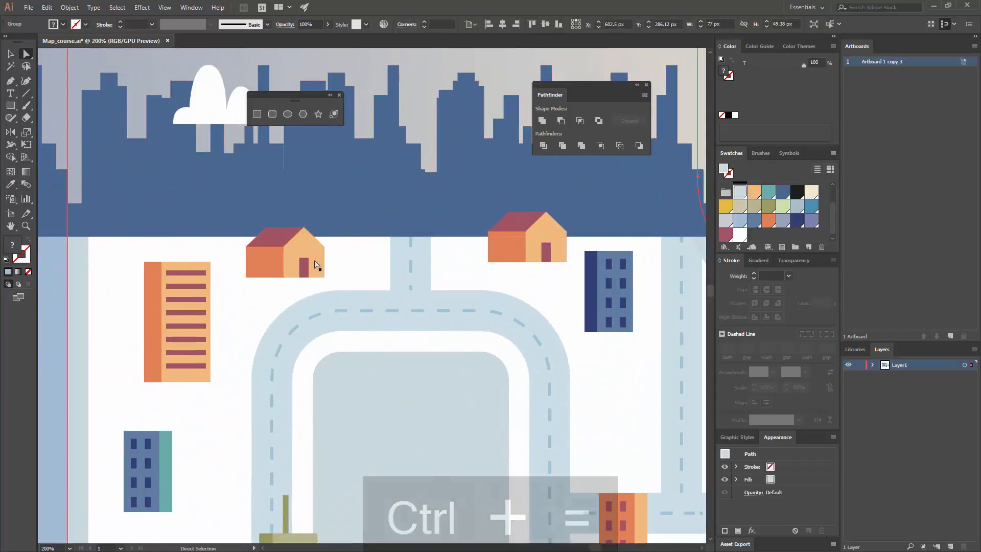
click(15, 186)
click(170, 434)
key(a)
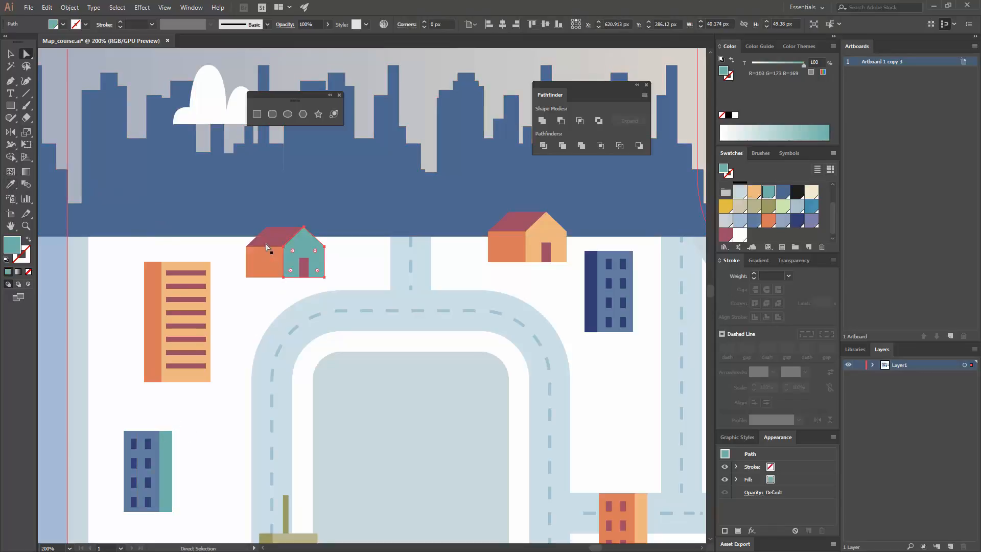
Recolor the left house copy's roof dark blue, sampled from the skyline
click(271, 242)
key(i)
click(68, 201)
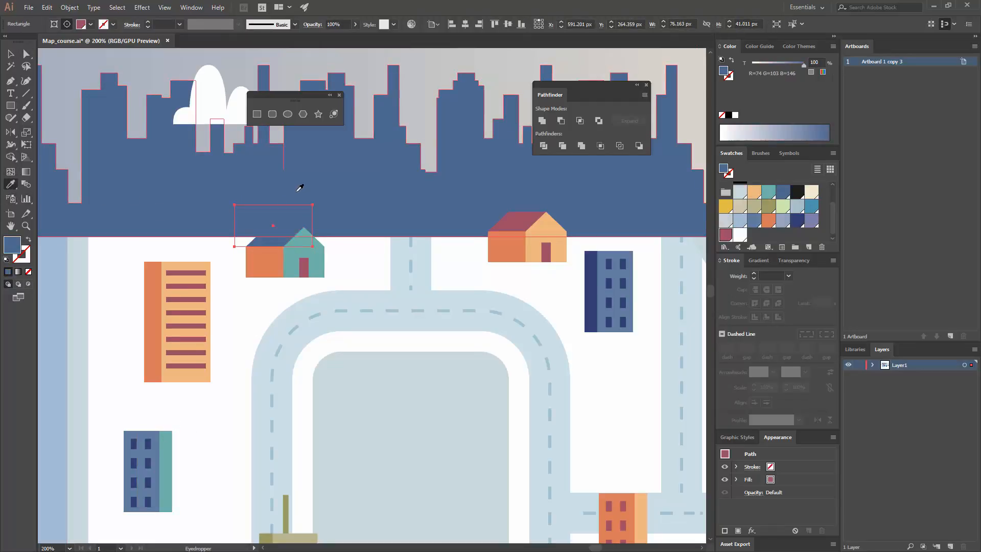
key(v)
Recolor the left house copy's side wall blue, sampled from the front of the blue building below
key(a)
click(263, 263)
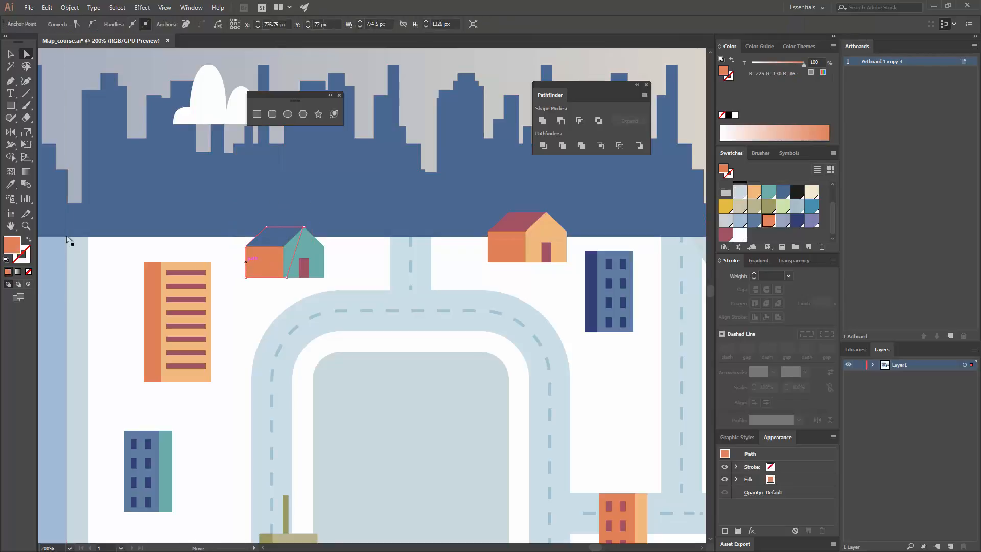
click(10, 185)
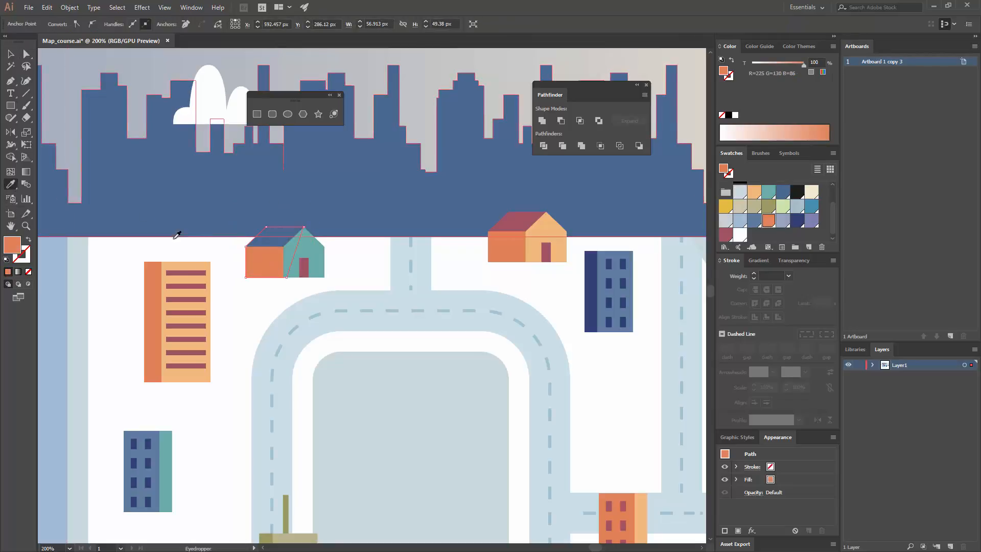
click(143, 433)
Recolor the left house copy's door dark blue like the skyline and move the house slightly down and left, clear of the skyline
key(a)
click(304, 267)
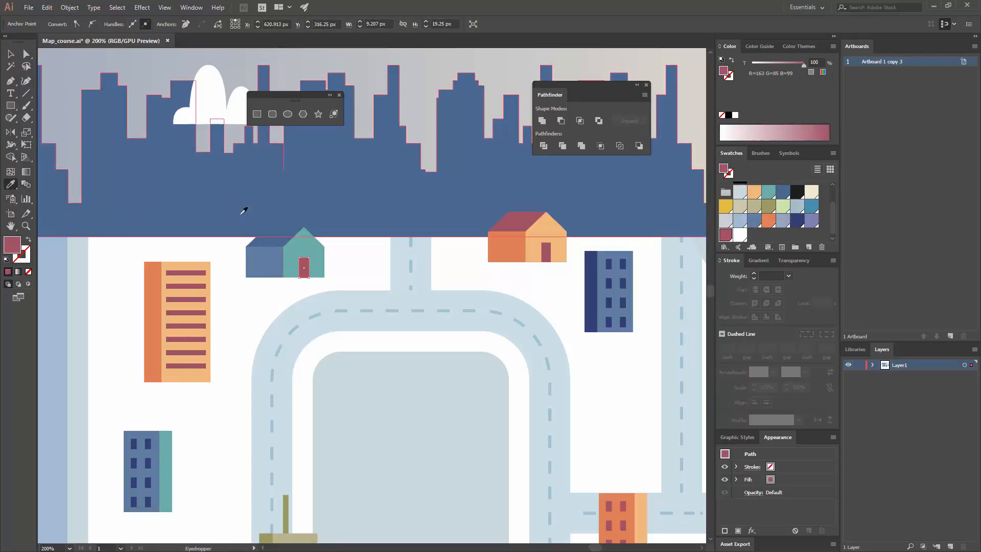
key(v)
drag(285, 255, 269, 266)
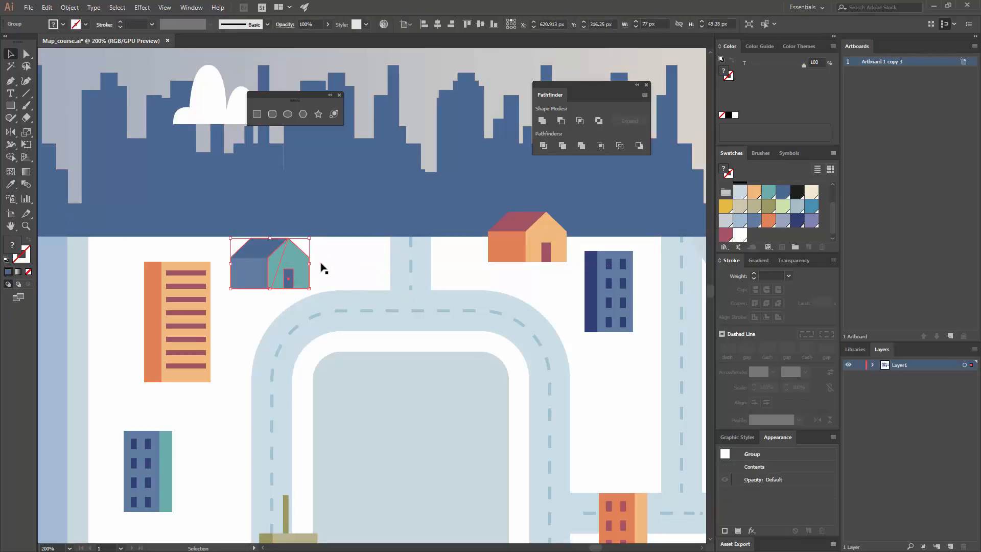
key(ctrl+minus)
key(ctrl+minus)
key(ctrl+minus)
key(ctrl+minus)
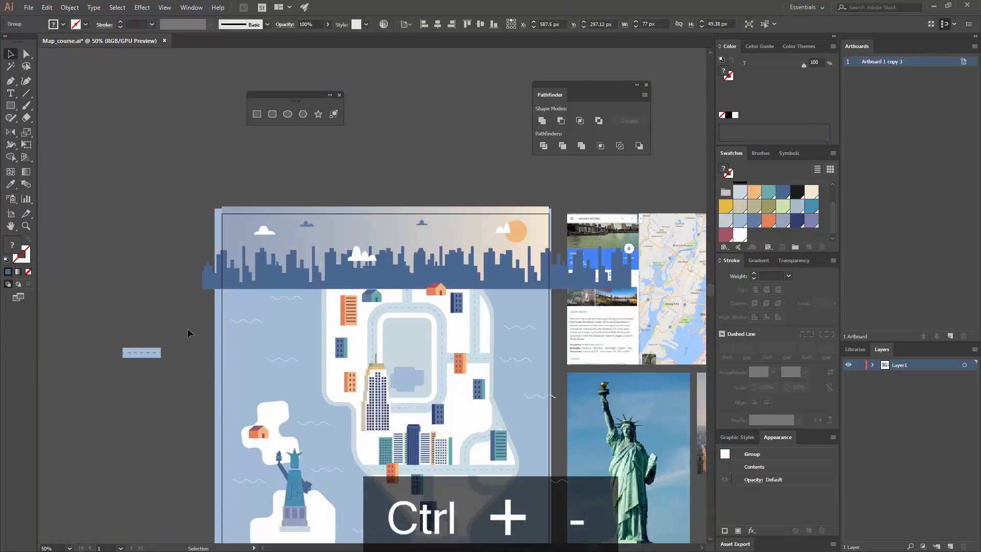
click(133, 245)
drag(372, 428, 295, 289)
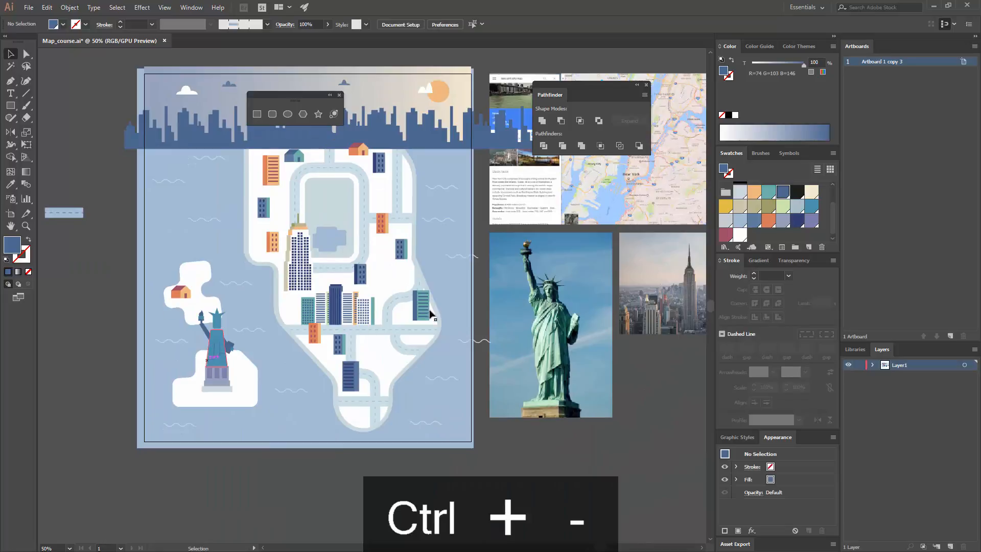